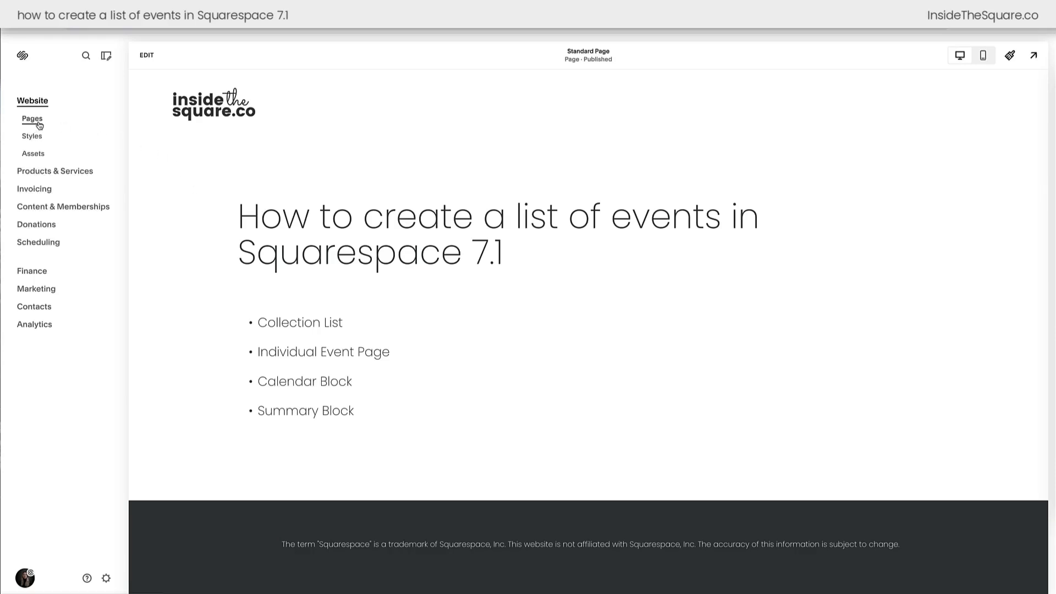
Start a new Events collection page in the Not Linked pages group.
click(39, 125)
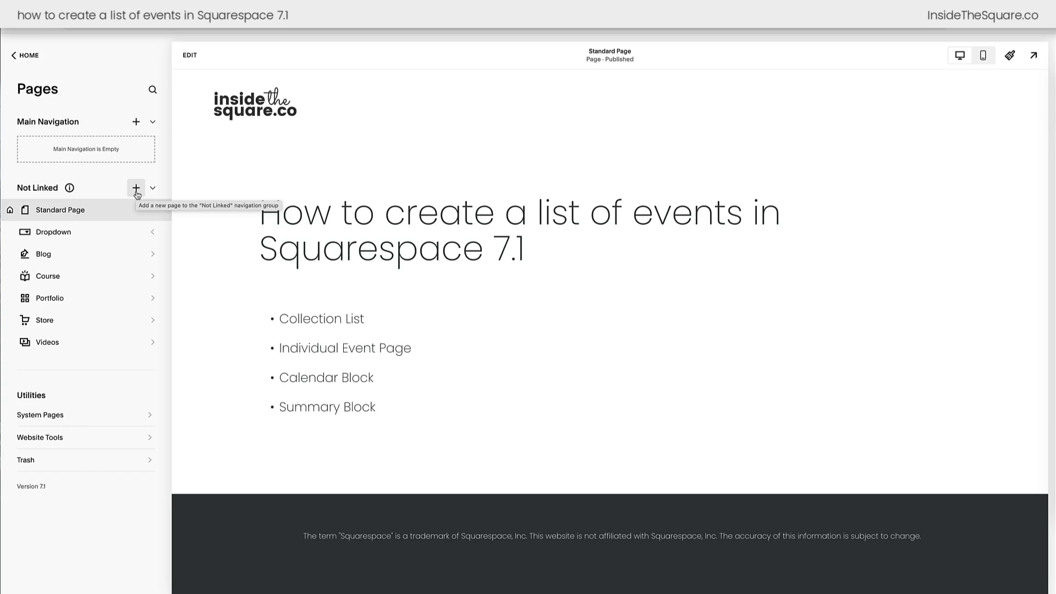
click(136, 189)
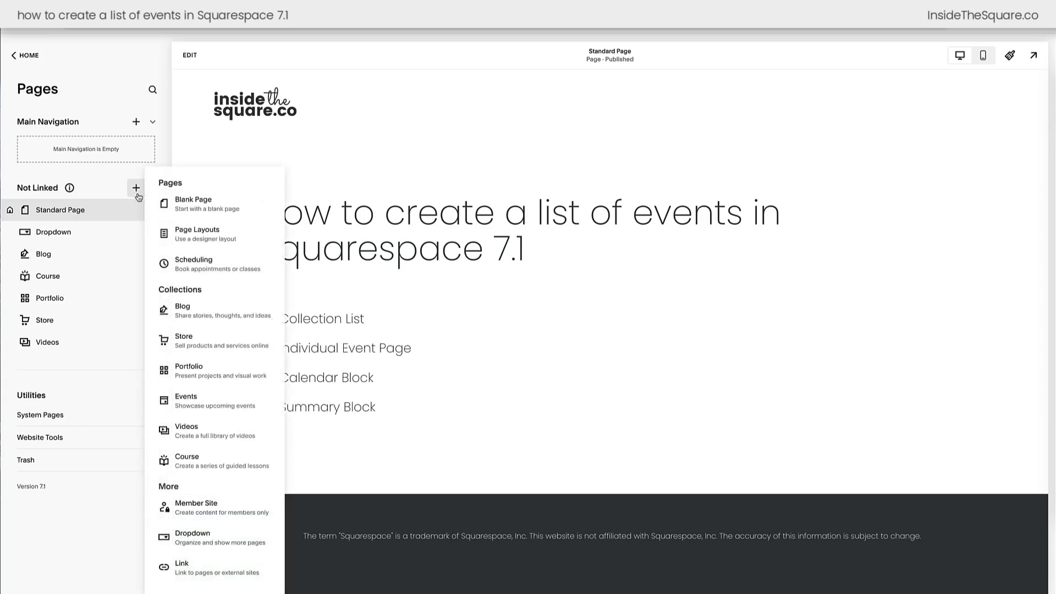
click(262, 410)
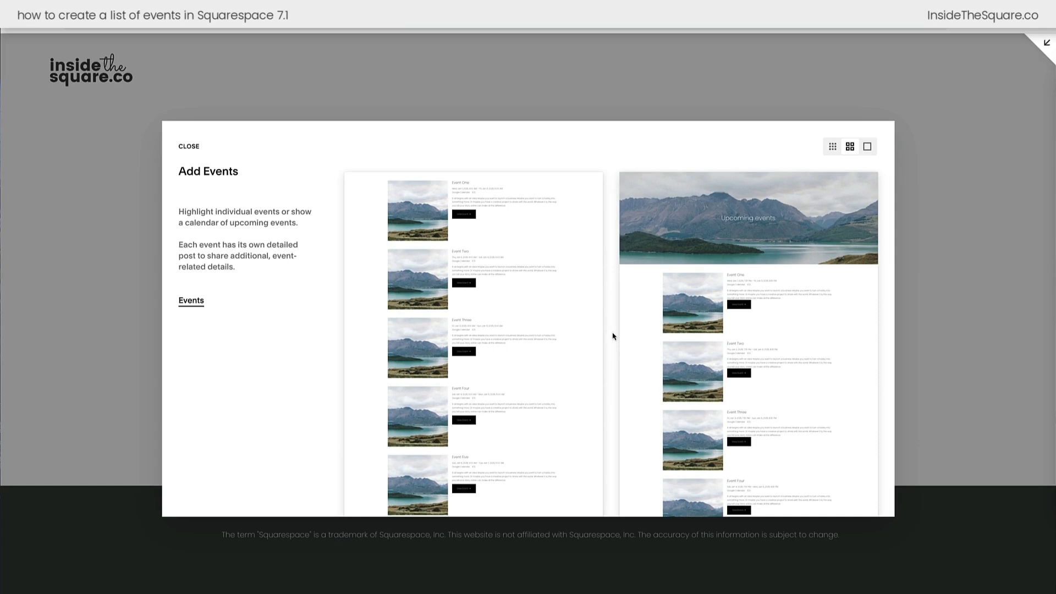
Create the Events 1 page with the left layout and review its Past and Upcoming lists.
click(529, 236)
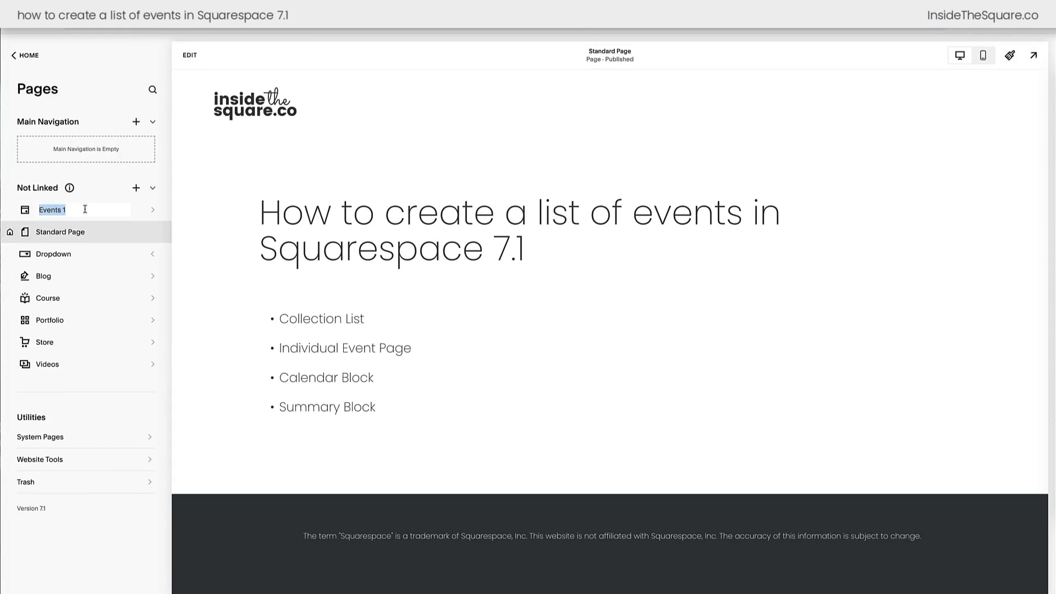
key(Return)
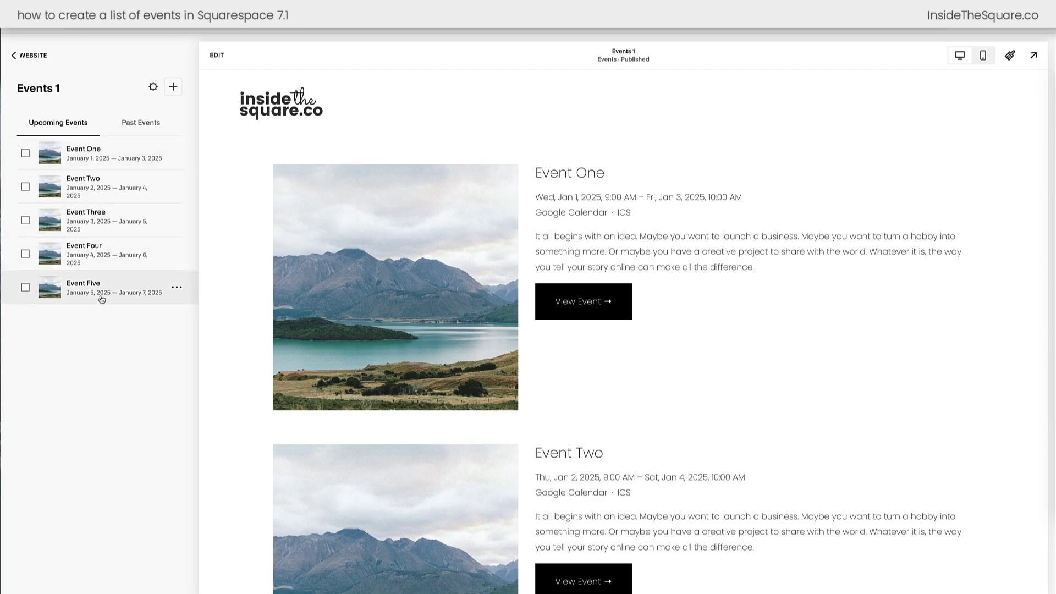
click(153, 129)
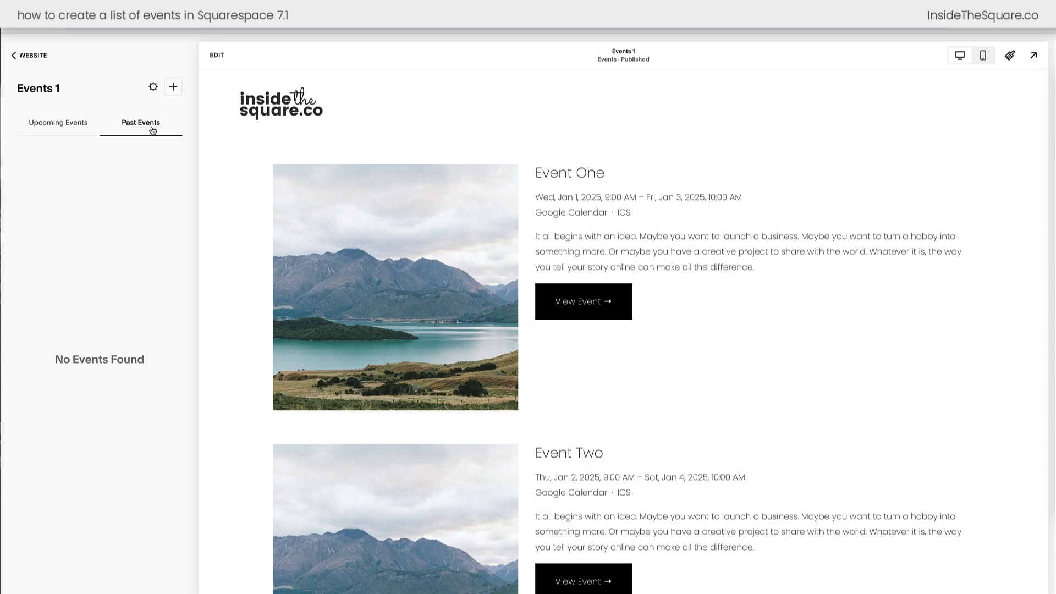
click(79, 128)
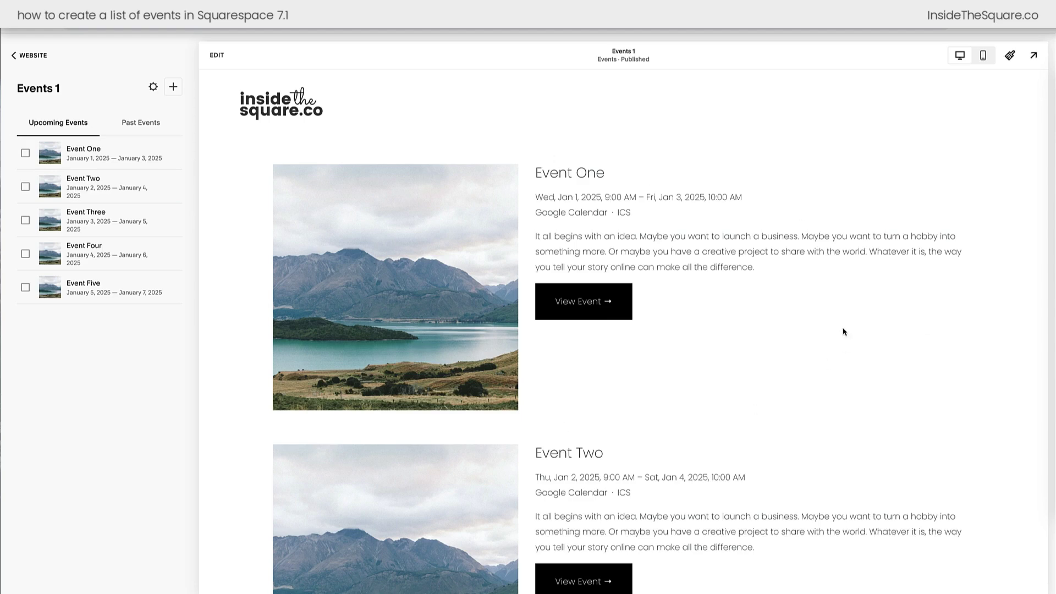
scroll(843, 331, down, 12)
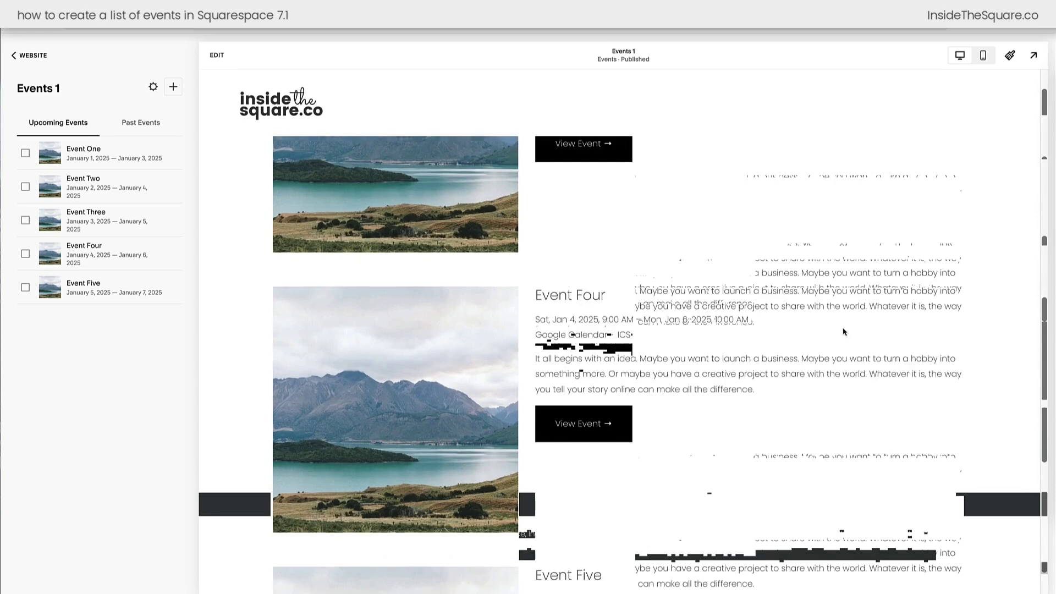
scroll(843, 331, down, 7)
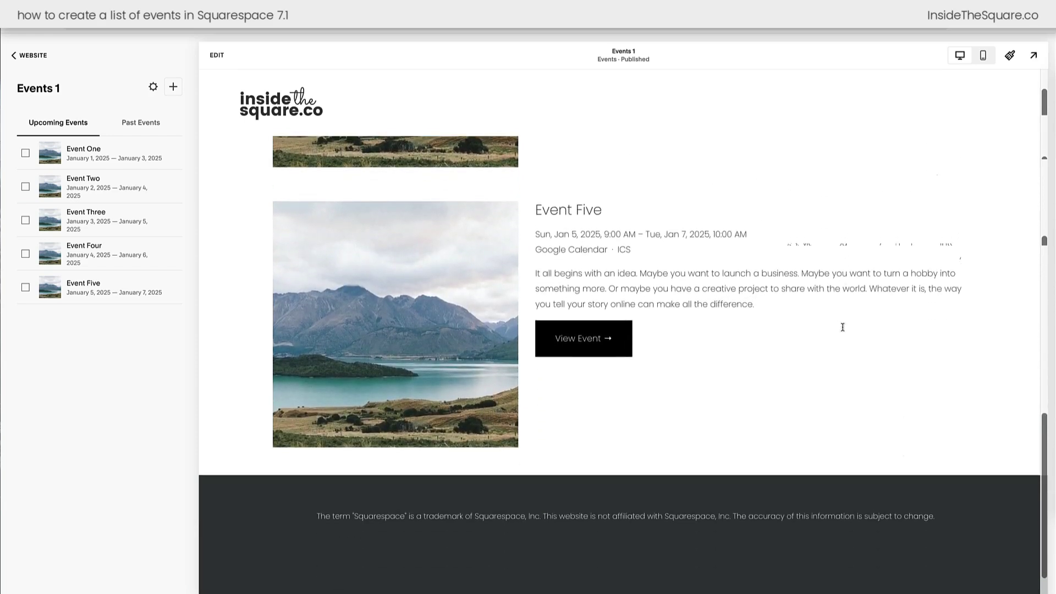
scroll(843, 332, up, 18)
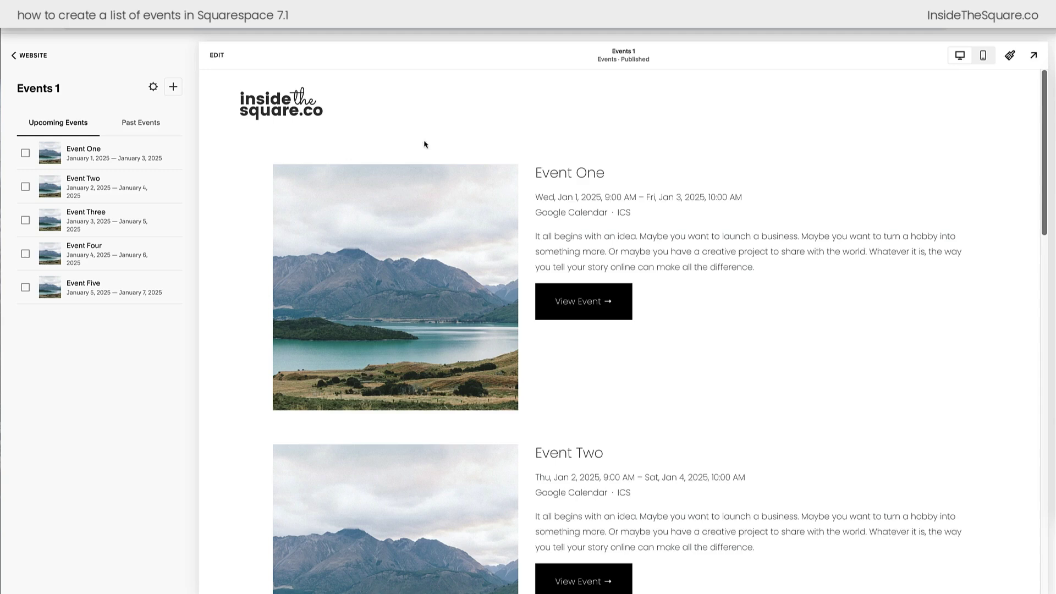
Apply the Light 1 colour theme to the Events 1 list section for a pale blue background.
click(217, 56)
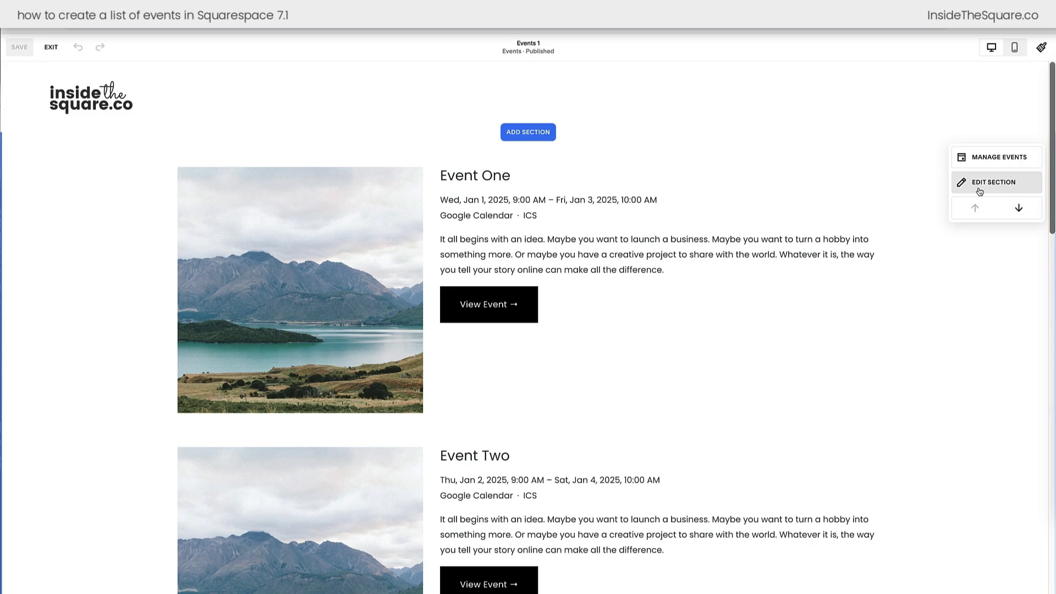
click(1007, 192)
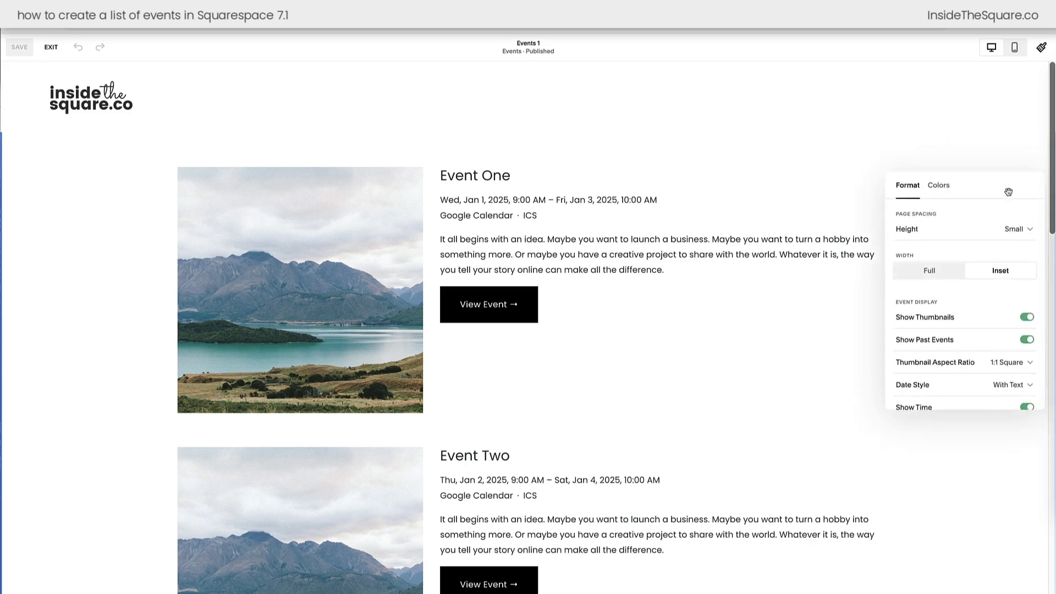
drag(1008, 192, 987, 176)
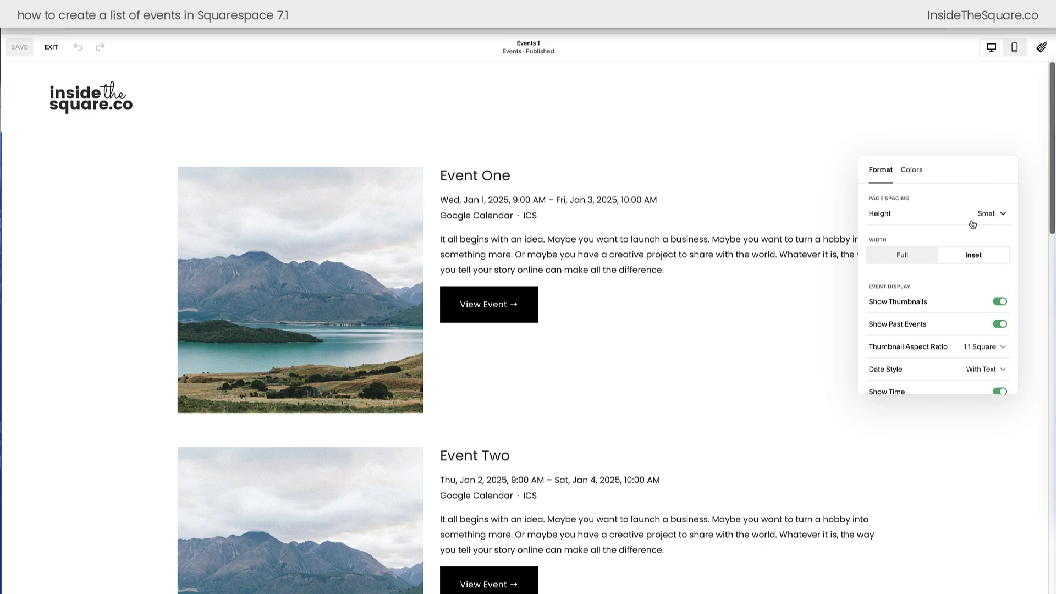
click(914, 174)
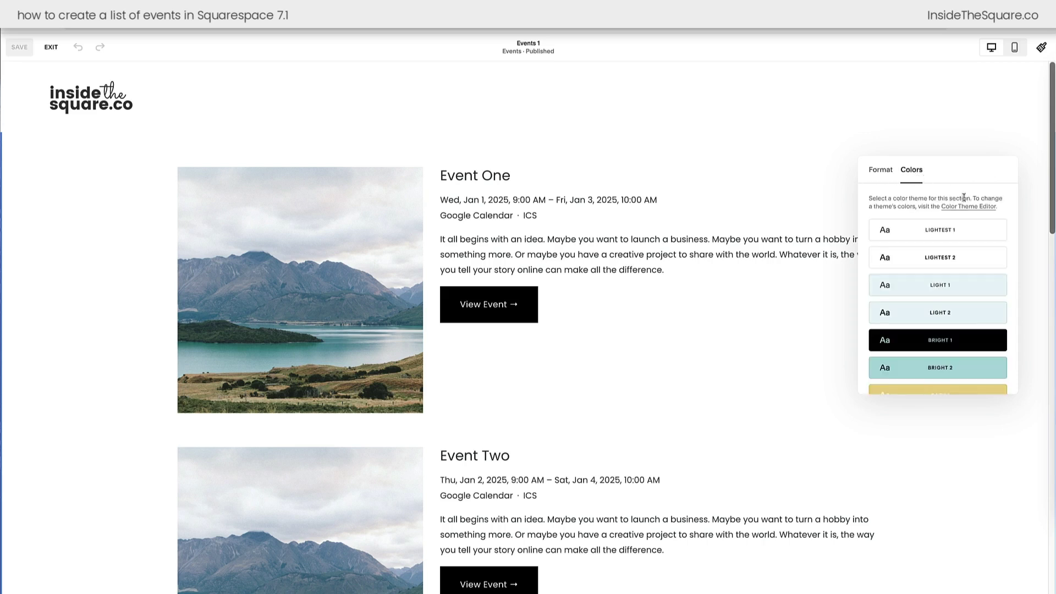
click(971, 289)
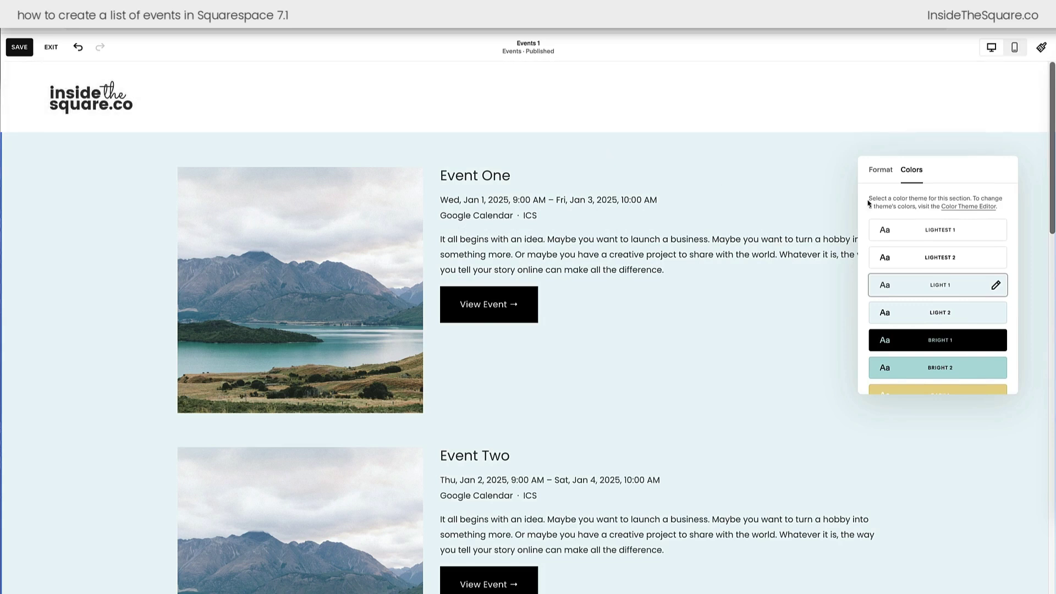
Try Medium, Large and Small spacing heights for the events section.
click(883, 179)
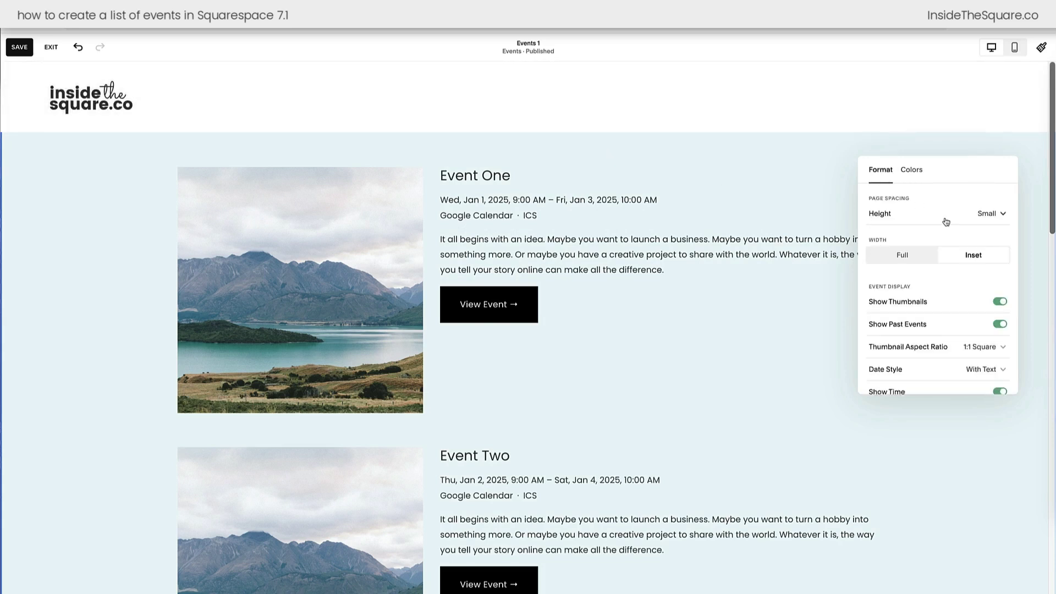
click(972, 220)
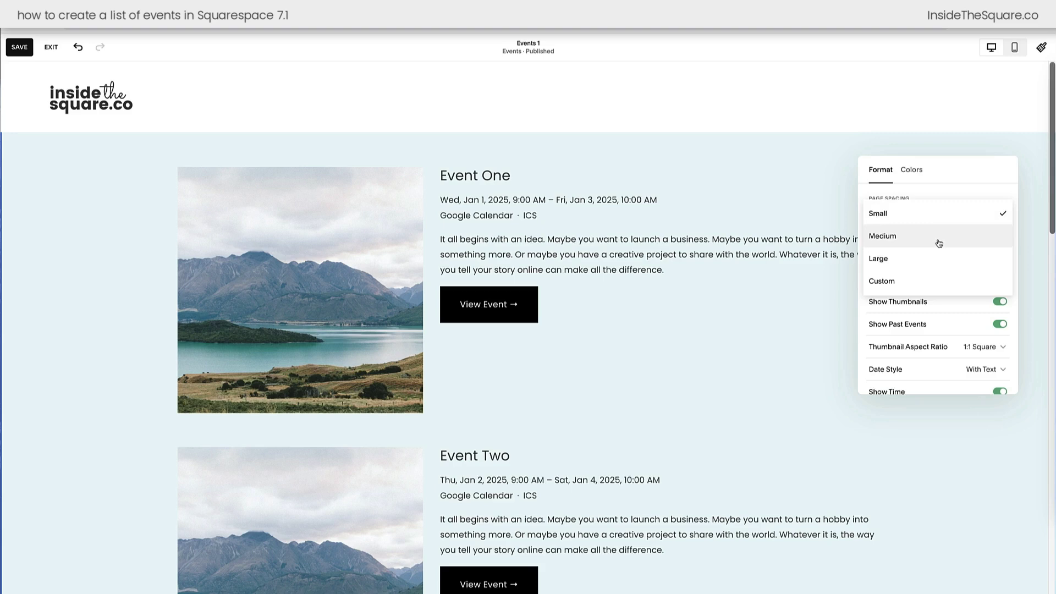
click(938, 245)
click(948, 221)
click(925, 242)
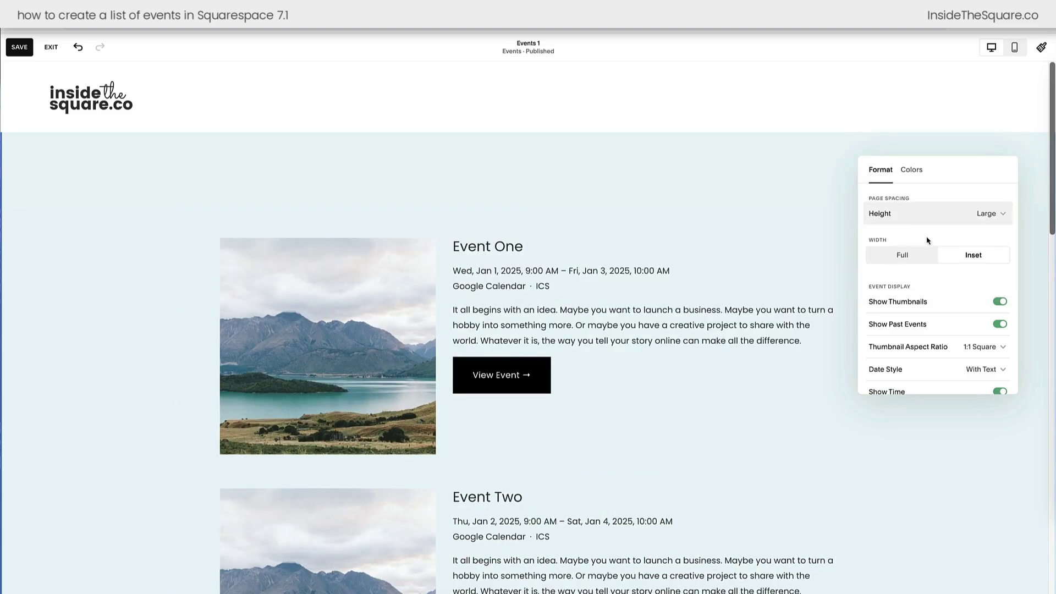
mouse_move(710, 122)
click(881, 214)
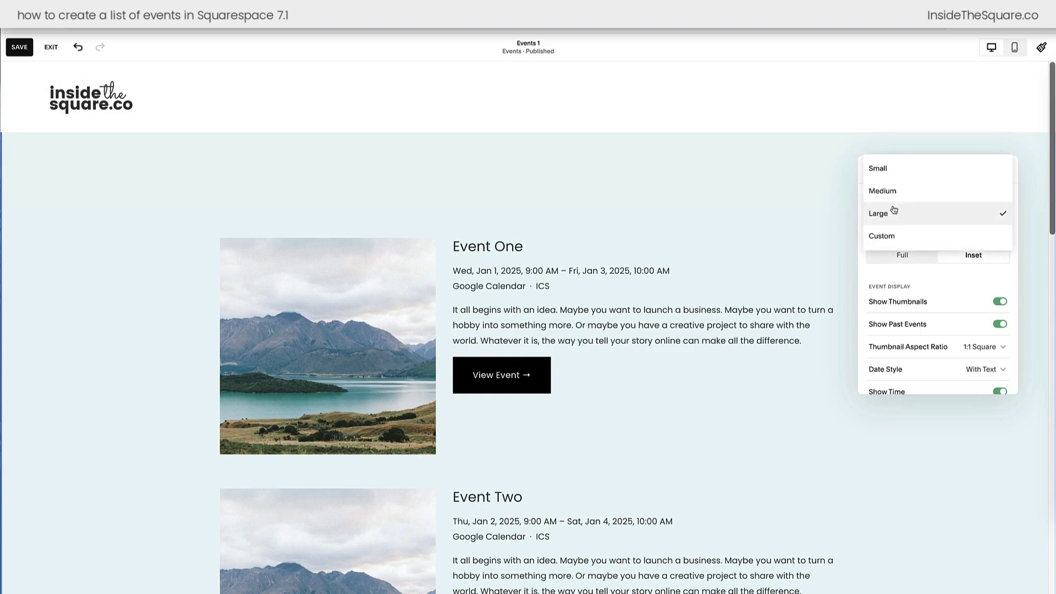
click(898, 169)
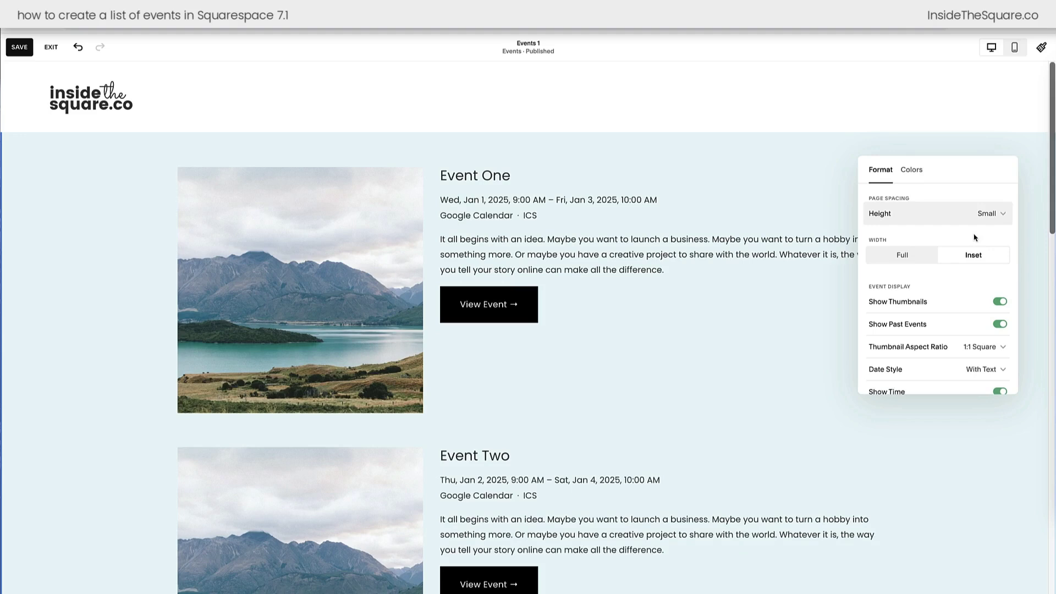
scroll(793, 329, down, 15)
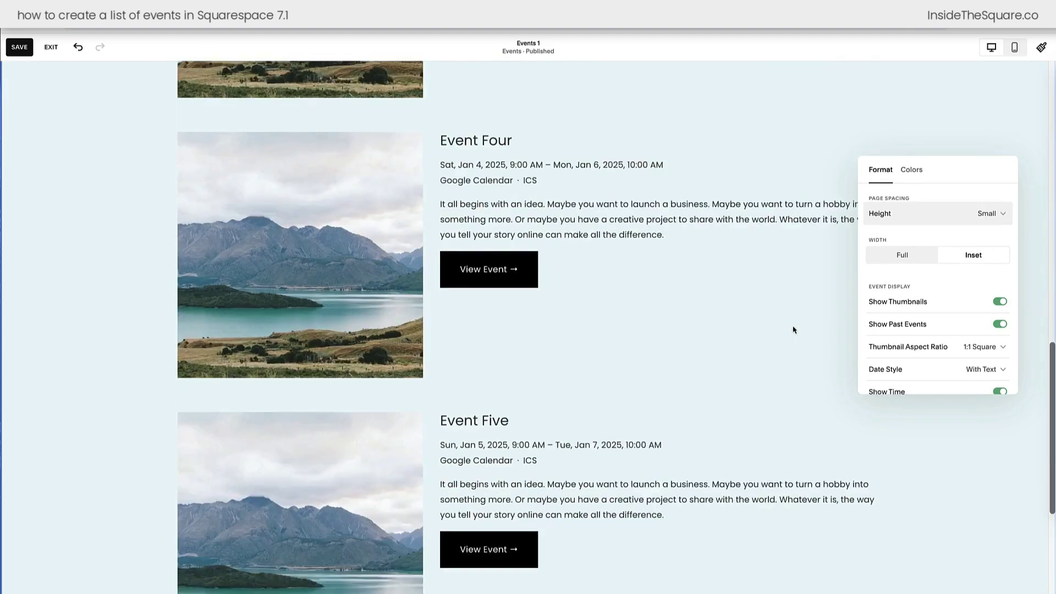
scroll(794, 329, down, 5)
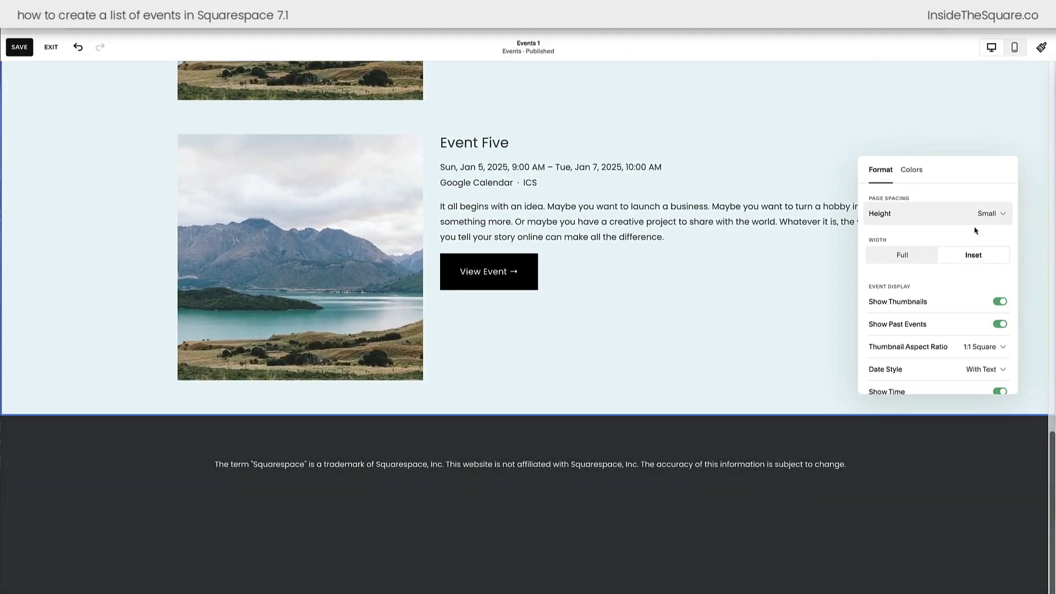
Switch the section height to Custom and adjust the custom height slider.
click(979, 214)
click(948, 238)
click(971, 220)
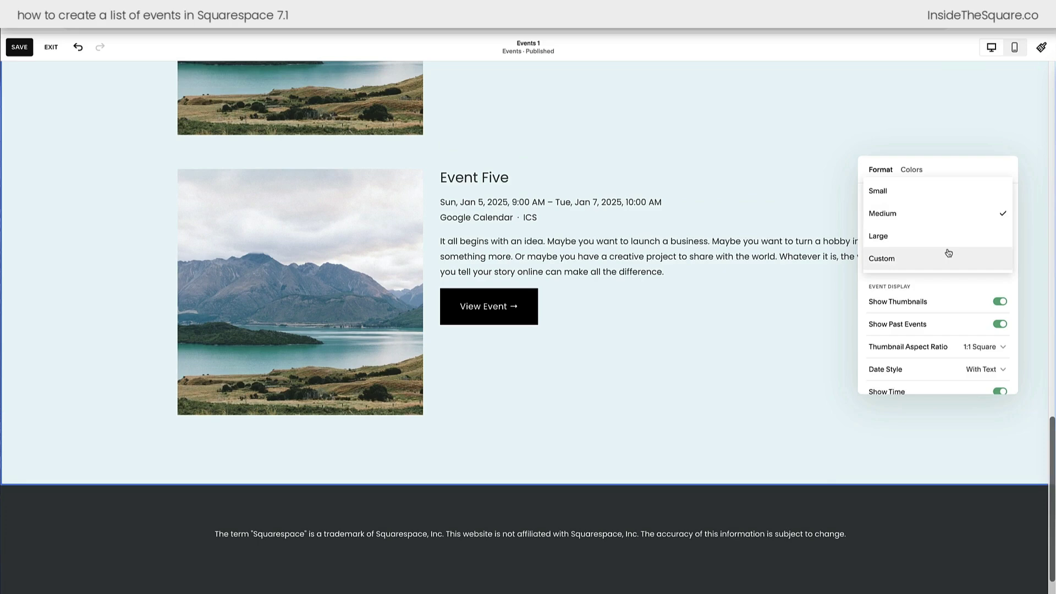
click(950, 239)
click(973, 223)
click(958, 242)
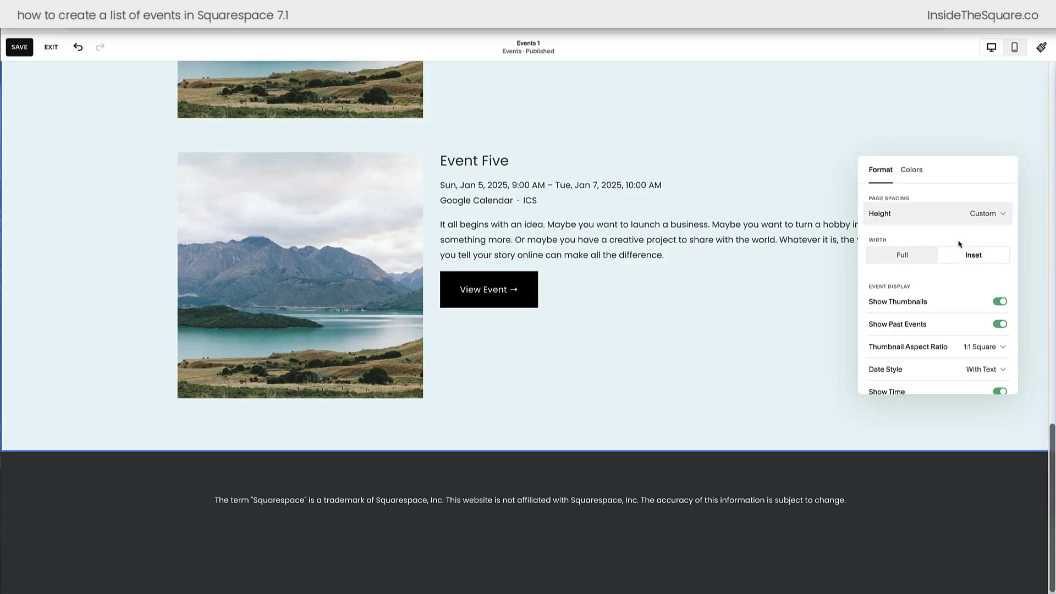
mouse_move(930, 293)
mouse_down()
mouse_move(966, 293)
mouse_move(929, 293)
mouse_up()
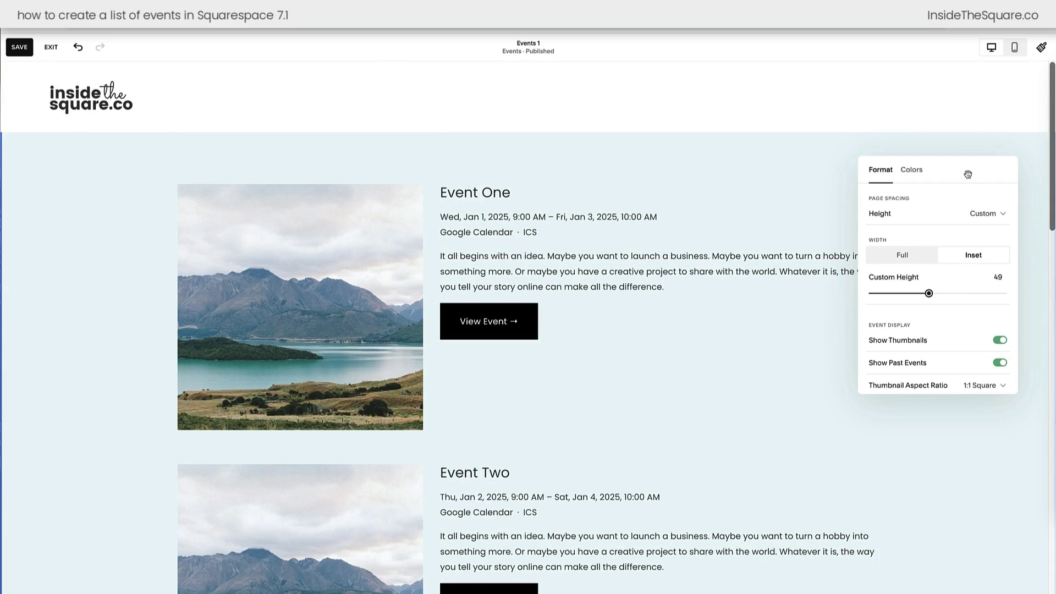
Change the events section width from Full to Inset.
drag(966, 174, 753, 197)
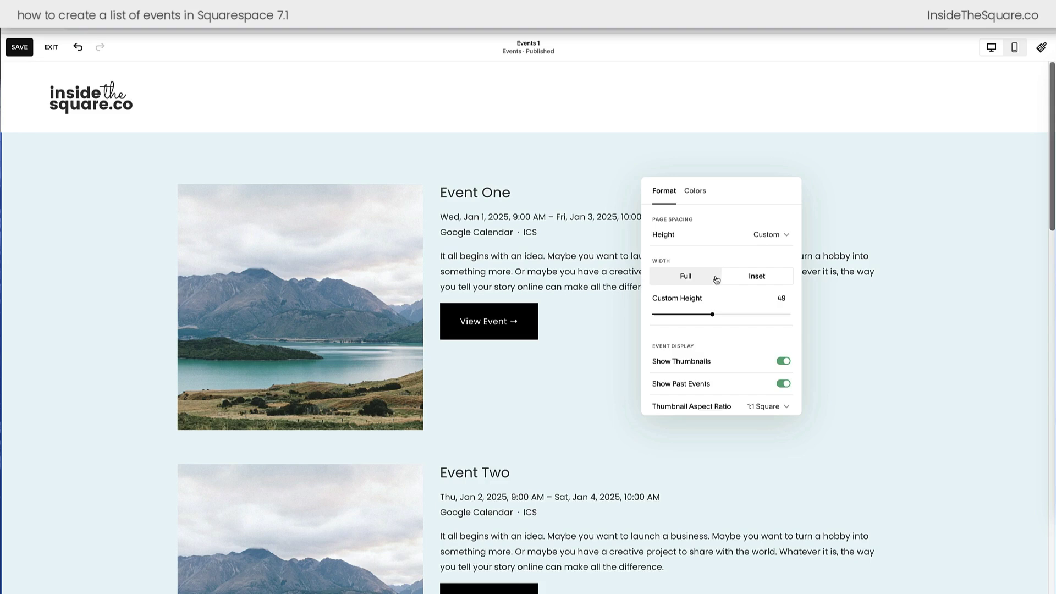
click(695, 279)
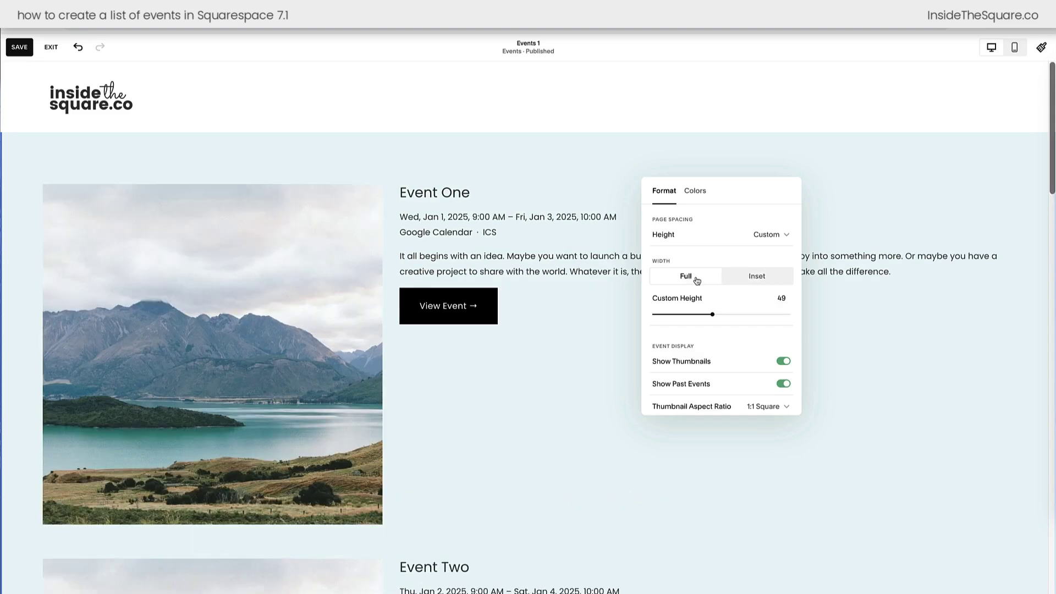
click(780, 281)
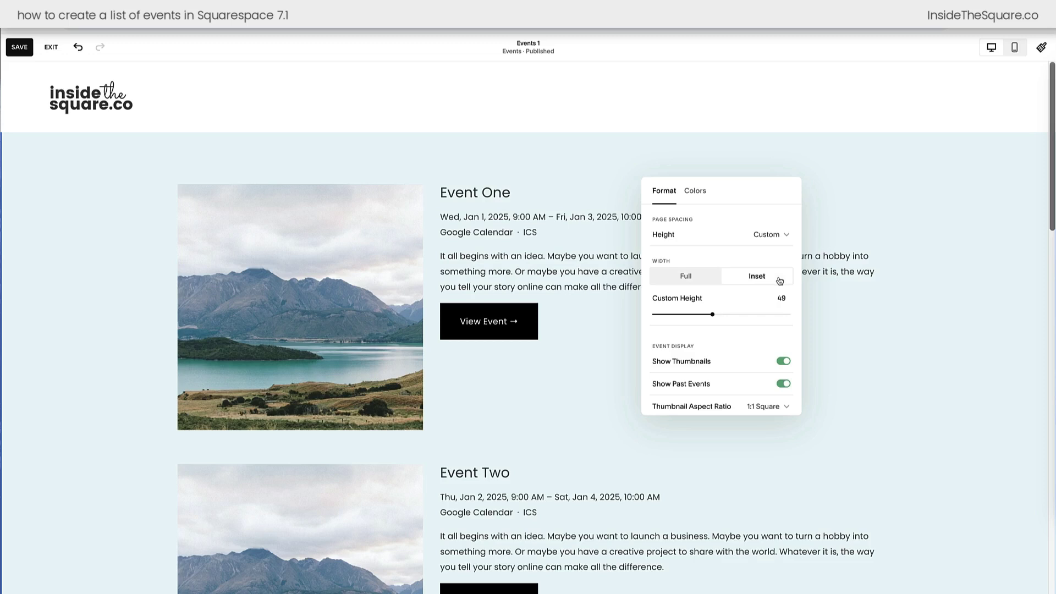
drag(729, 202, 950, 173)
scroll(904, 343, down, 2)
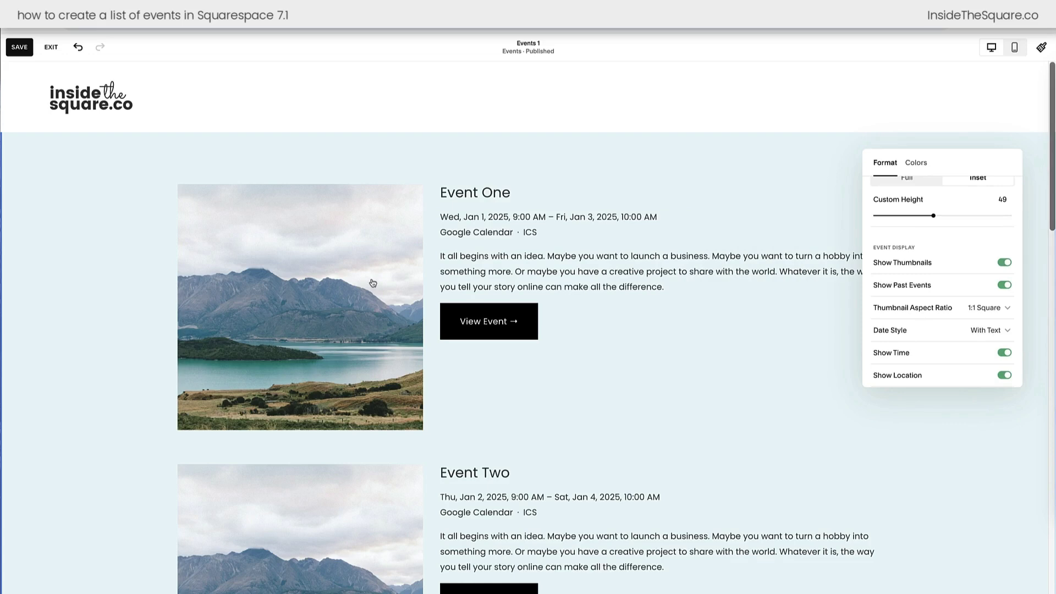
click(1003, 264)
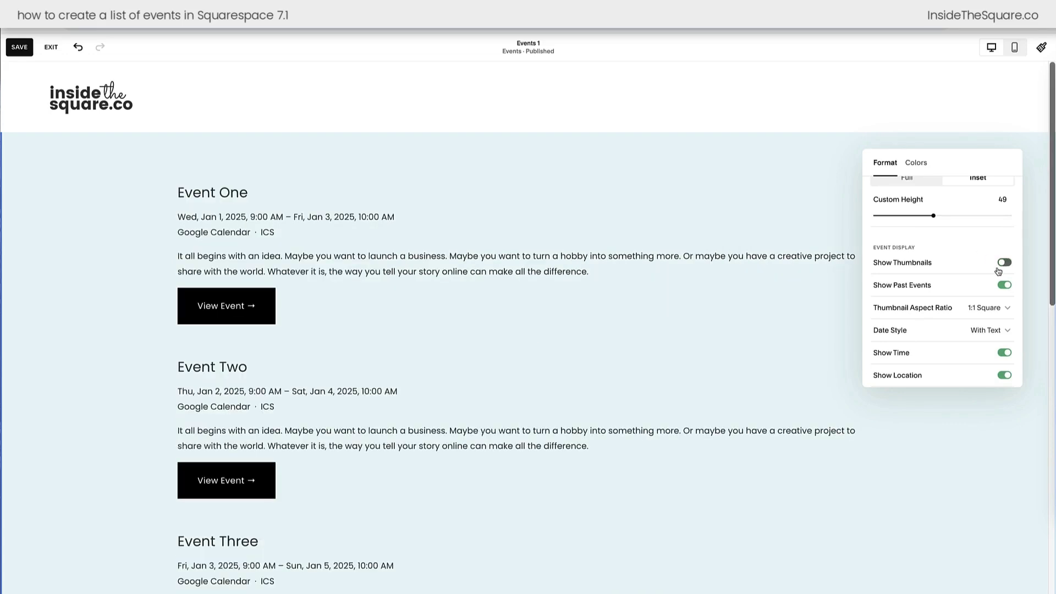
click(1004, 263)
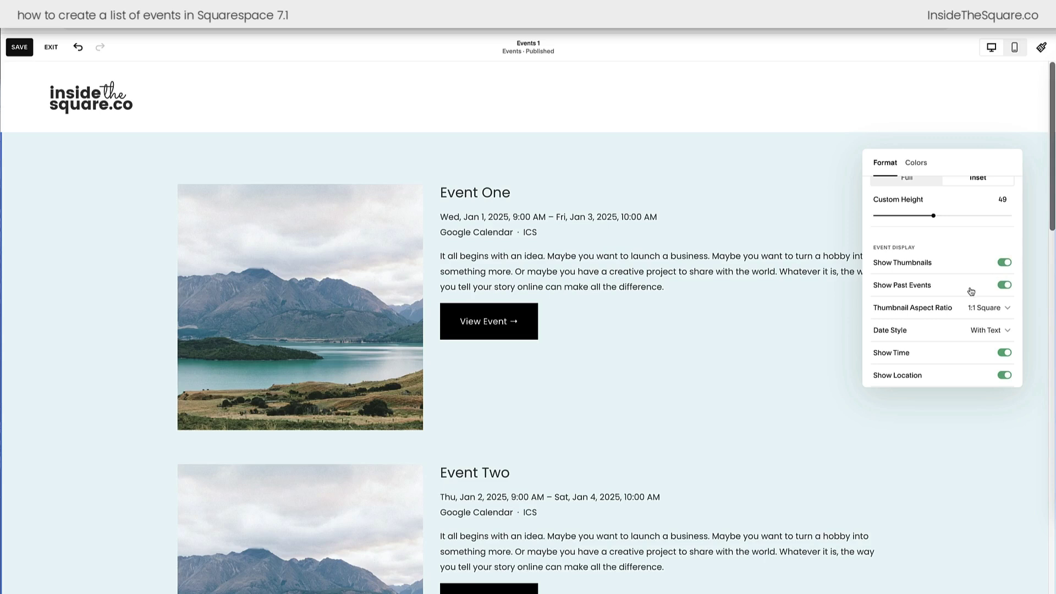
scroll(972, 291, down, 2)
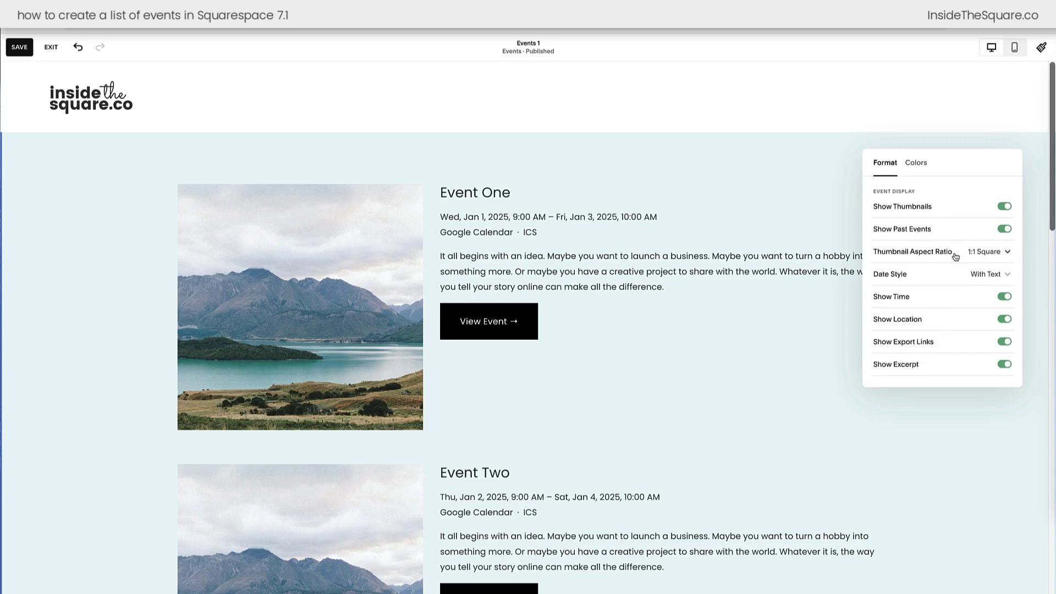
click(981, 254)
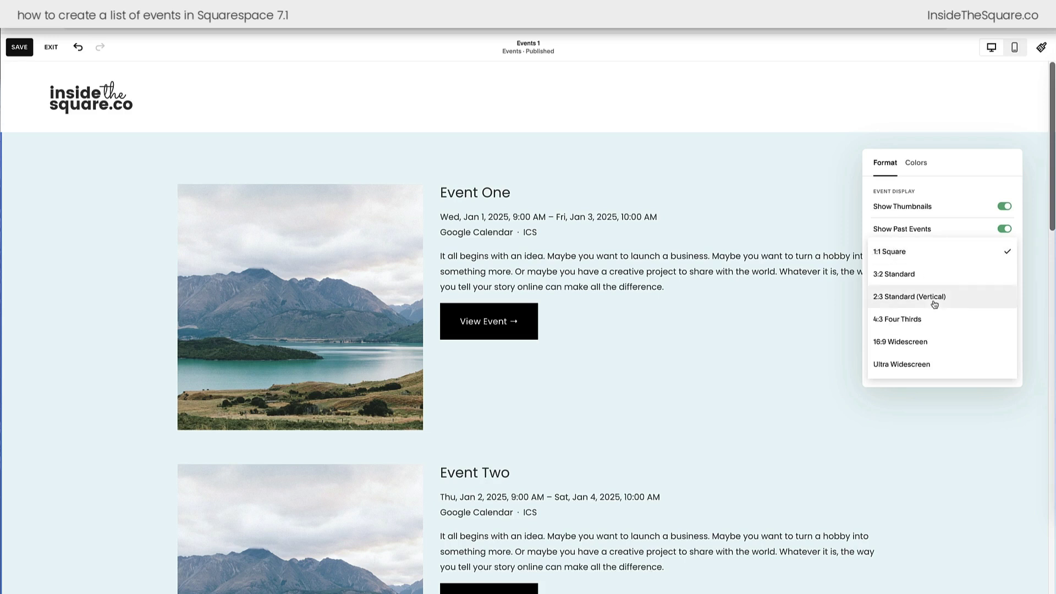
click(934, 304)
click(954, 257)
click(937, 319)
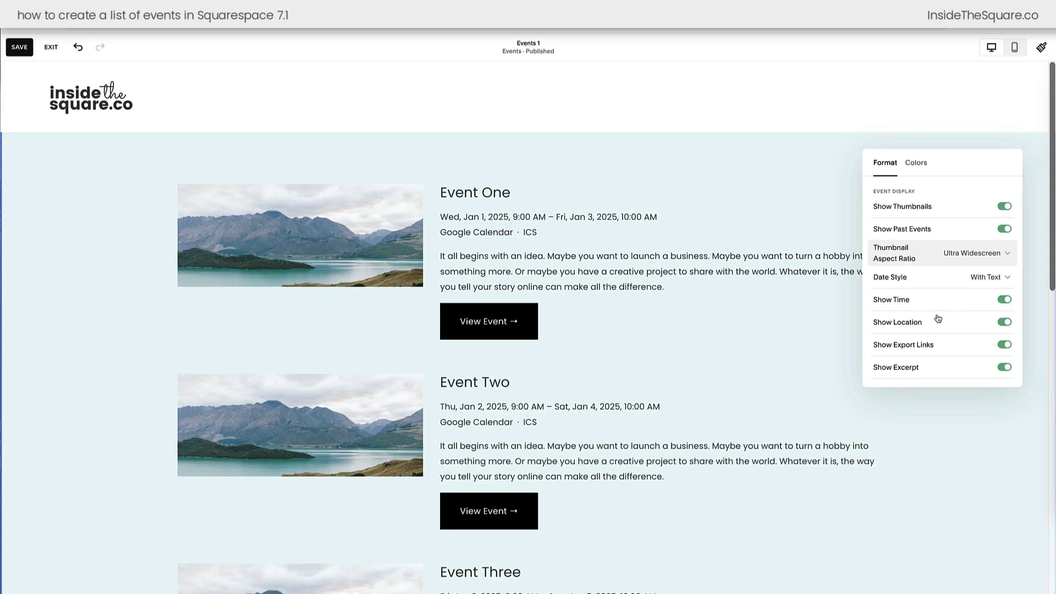
click(990, 258)
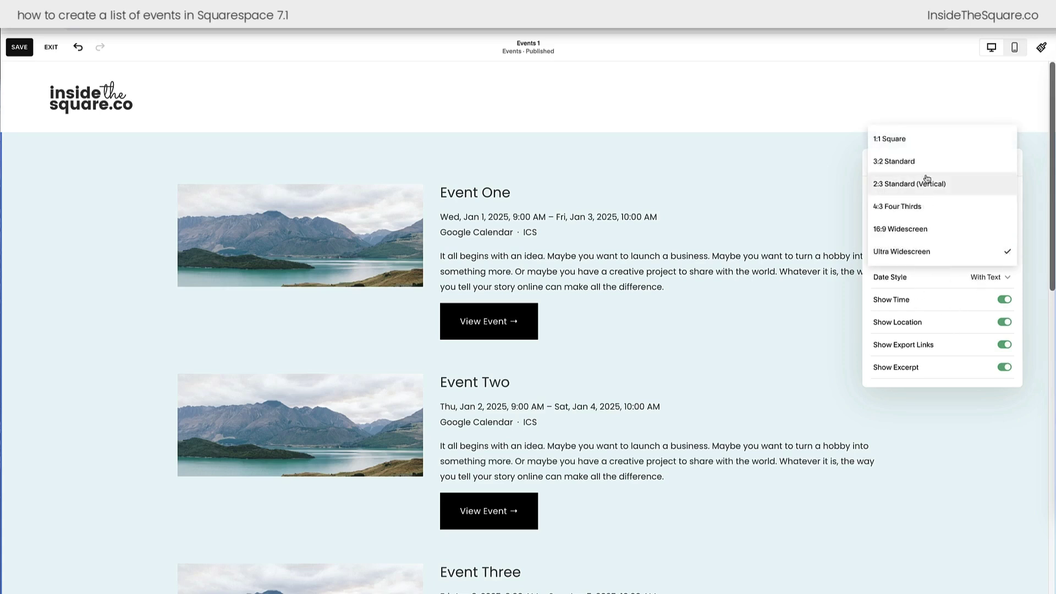
click(875, 141)
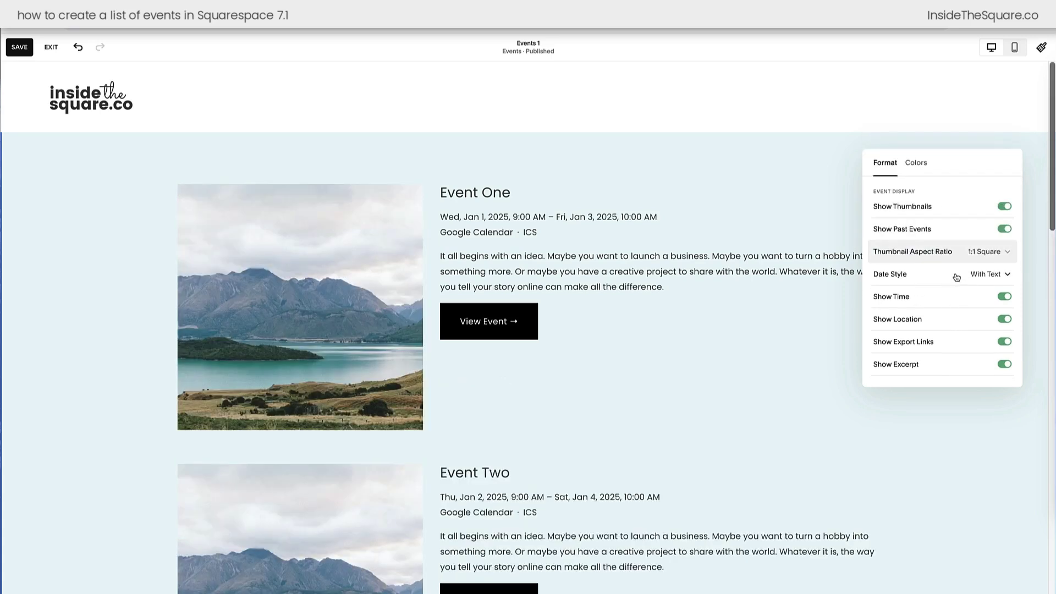
click(992, 282)
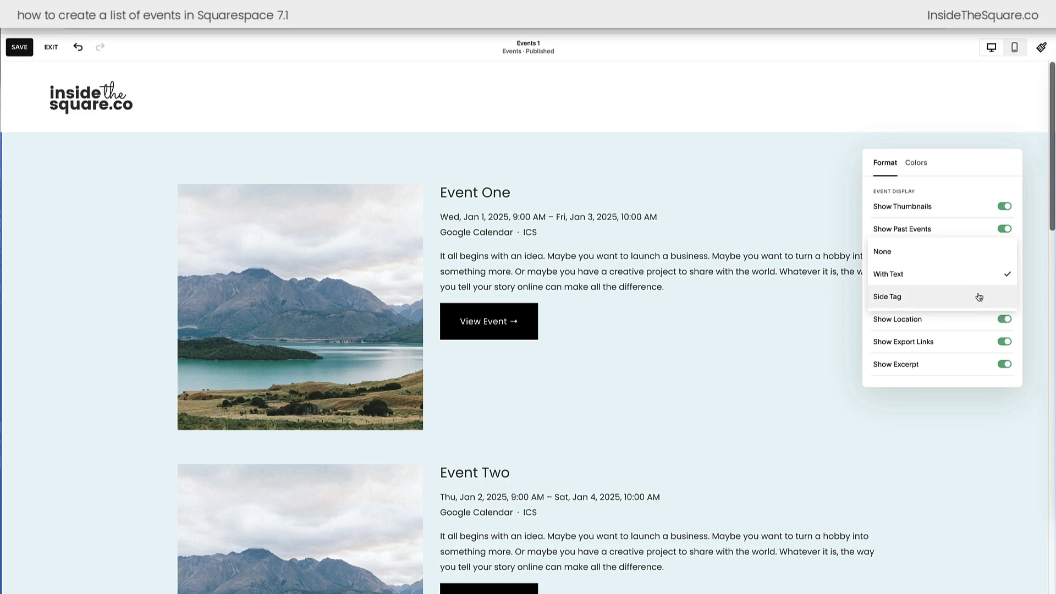
click(978, 297)
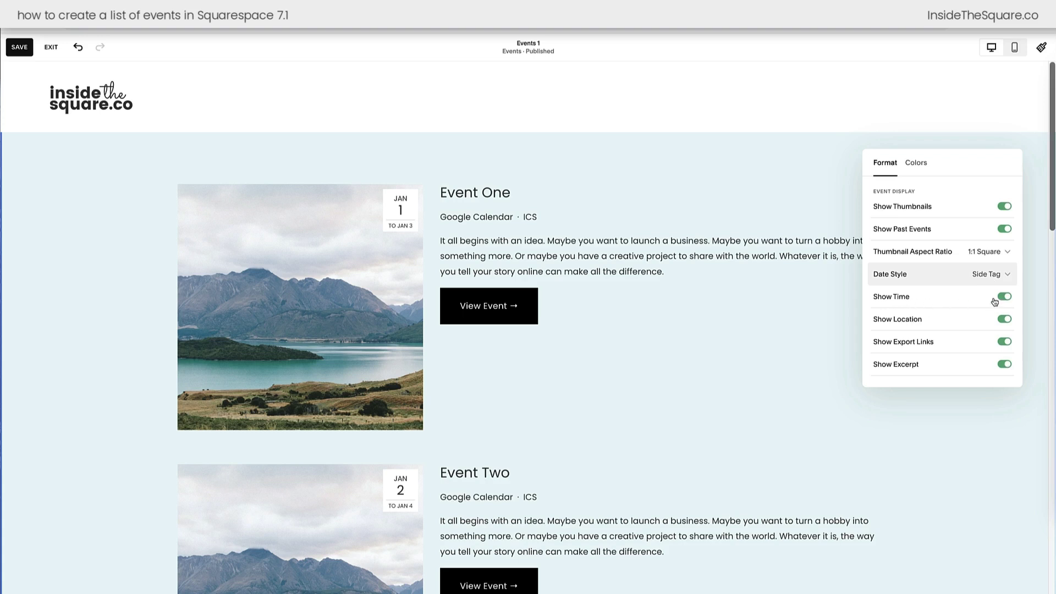
click(996, 285)
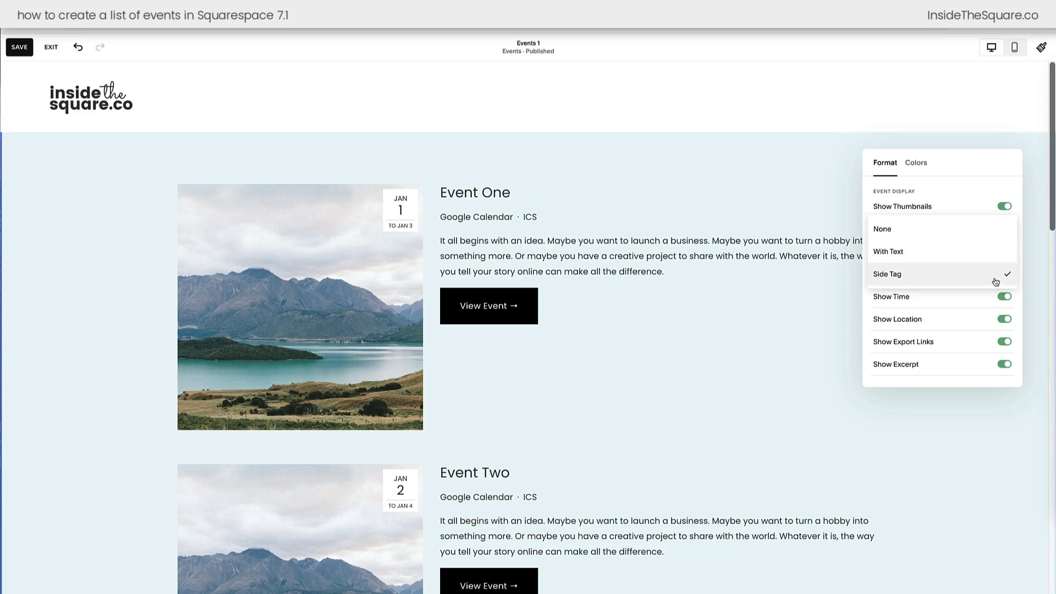
click(971, 256)
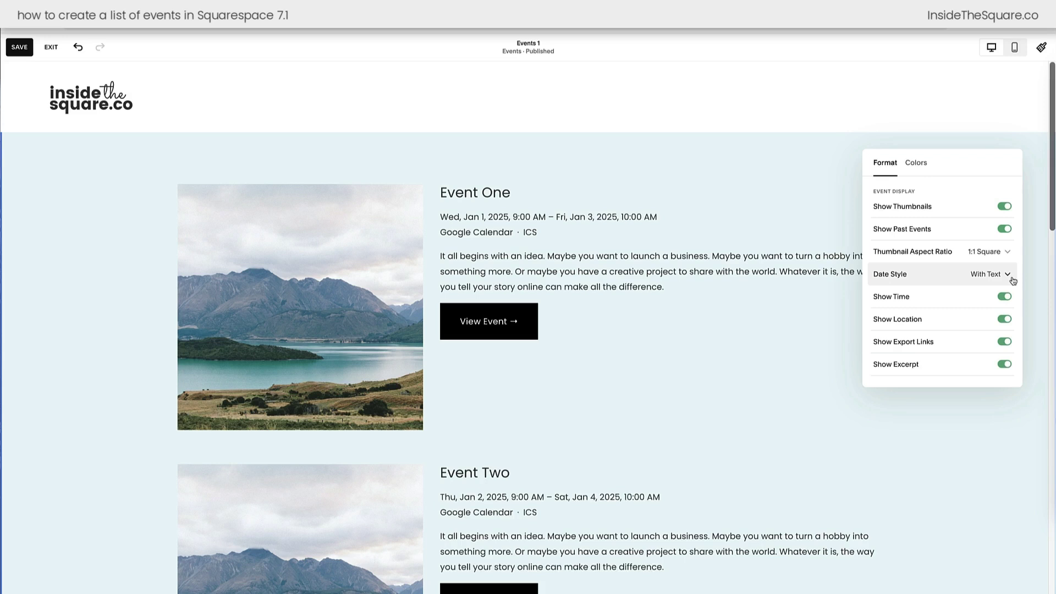
Turn off Show Time, keeping location, export links and excerpts shown.
click(1003, 292)
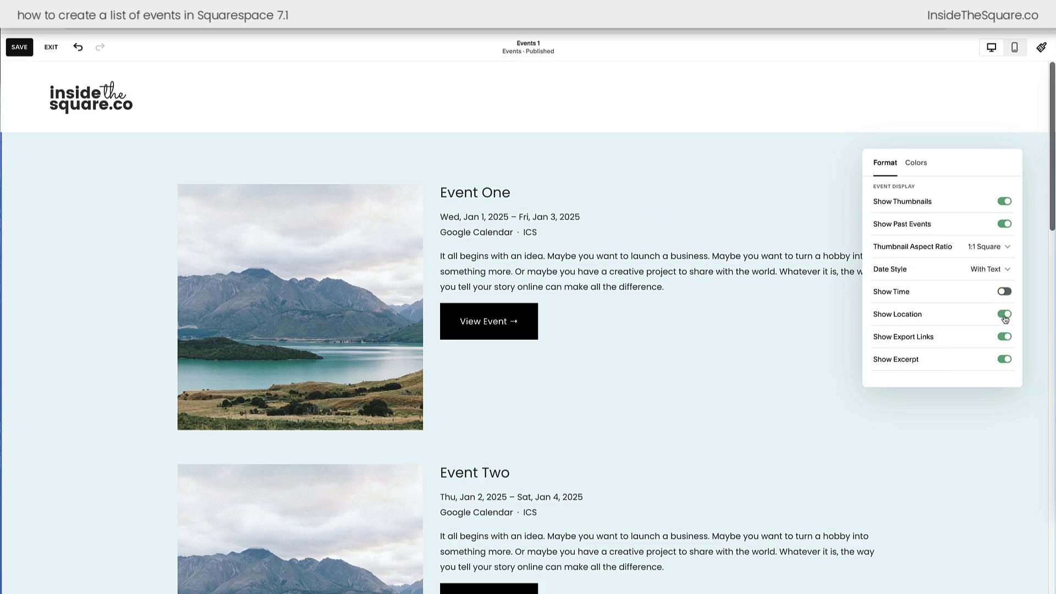
click(1003, 316)
click(1005, 318)
click(992, 344)
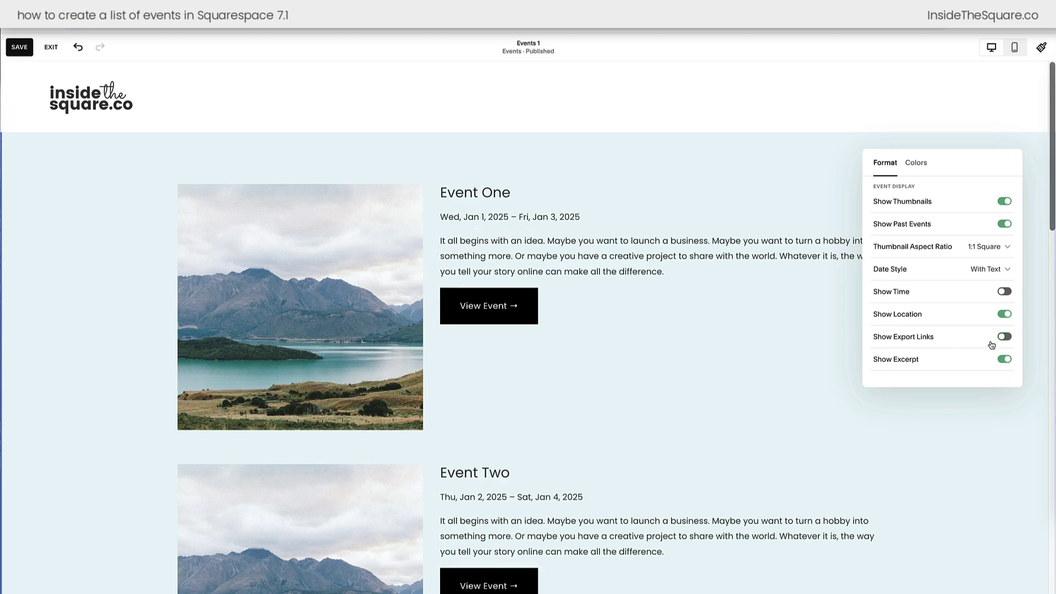
click(992, 344)
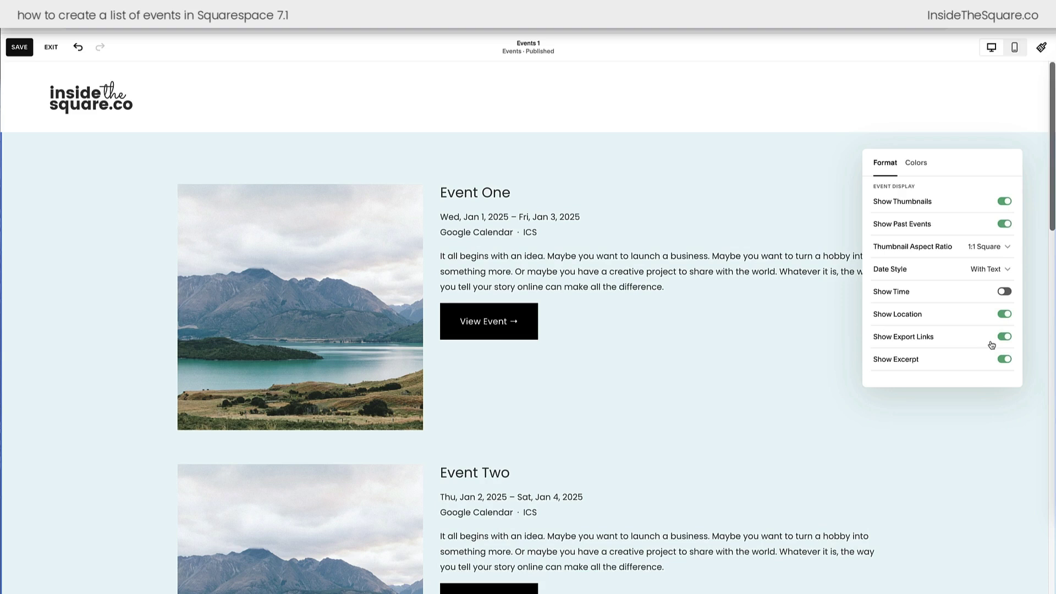
scroll(991, 344, up, 1)
click(946, 368)
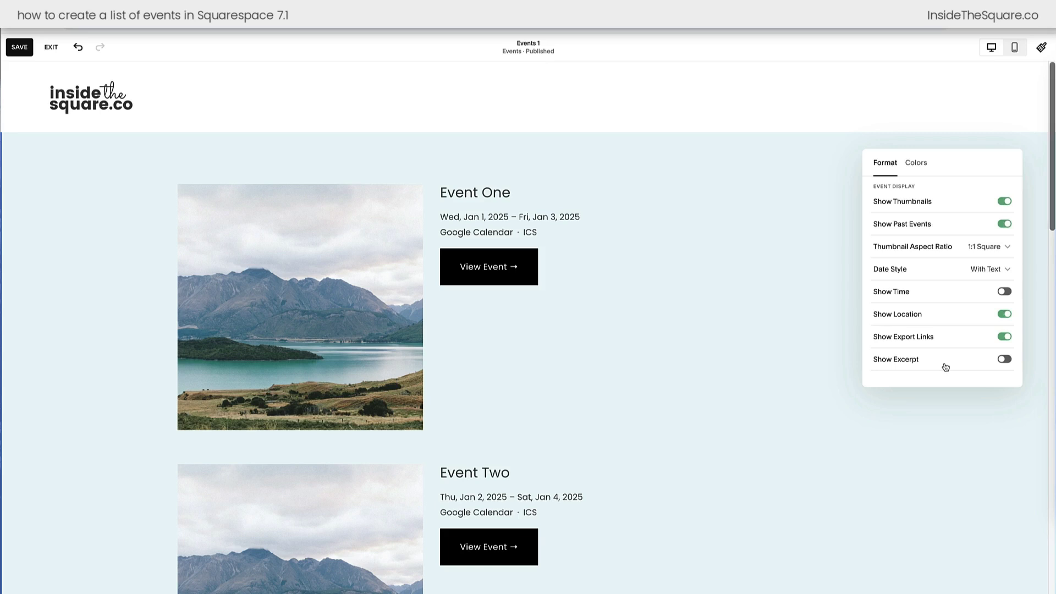
click(1001, 362)
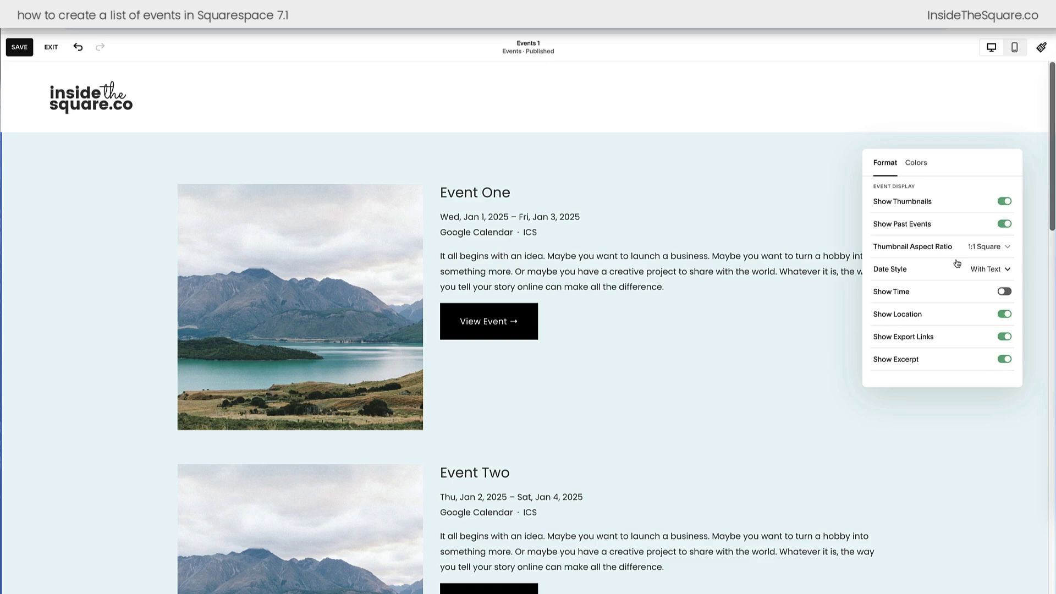
Preview the Lightest 1, Bright 1 and Bright 2 themes, then settle back on Light 1.
click(923, 169)
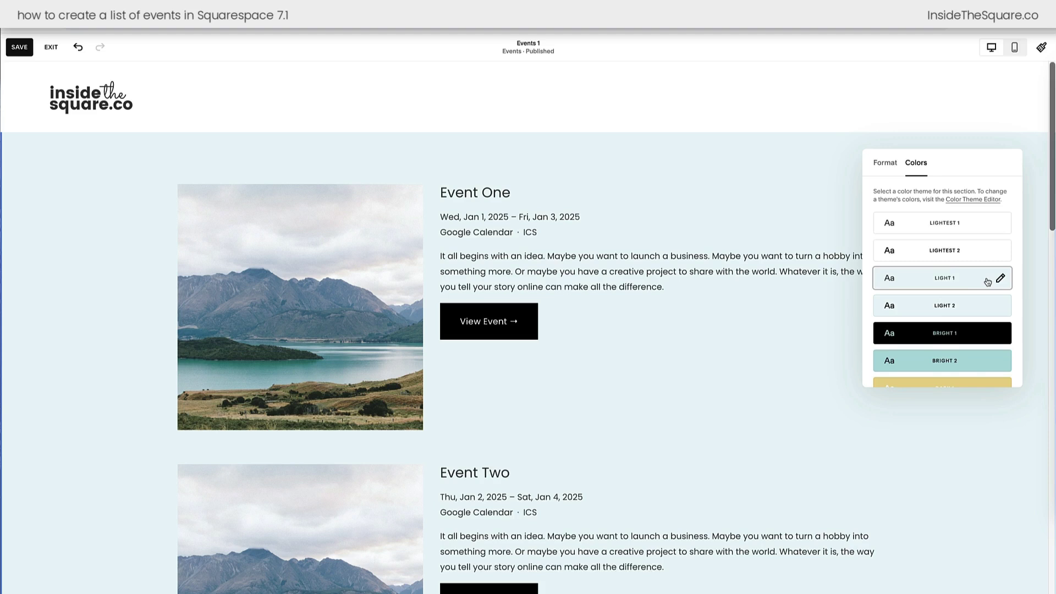
scroll(987, 281, down, 2)
scroll(985, 280, up, 3)
scroll(954, 352, down, 3)
scroll(955, 352, up, 4)
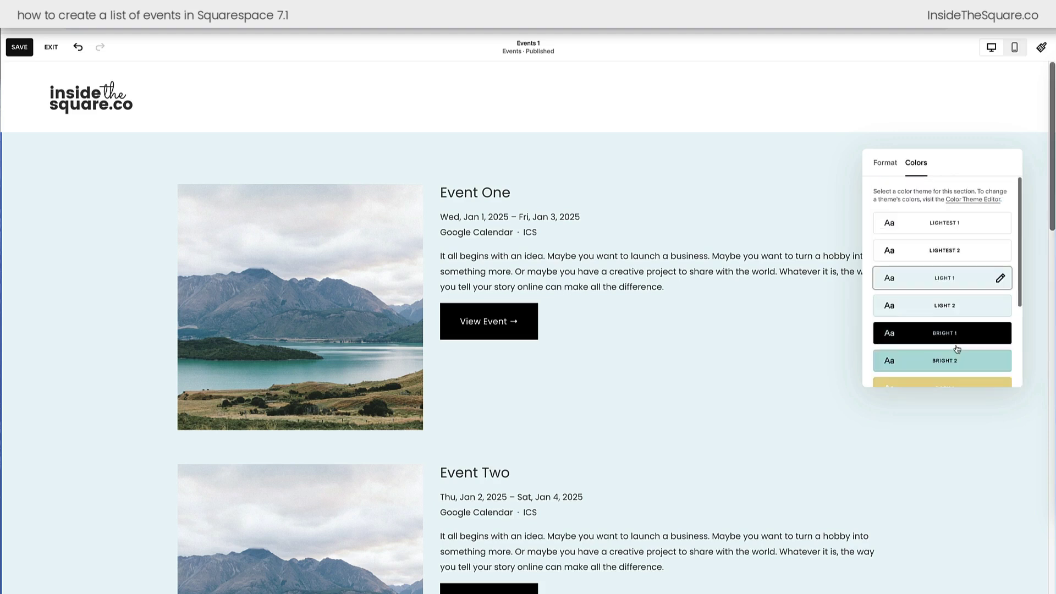
click(974, 228)
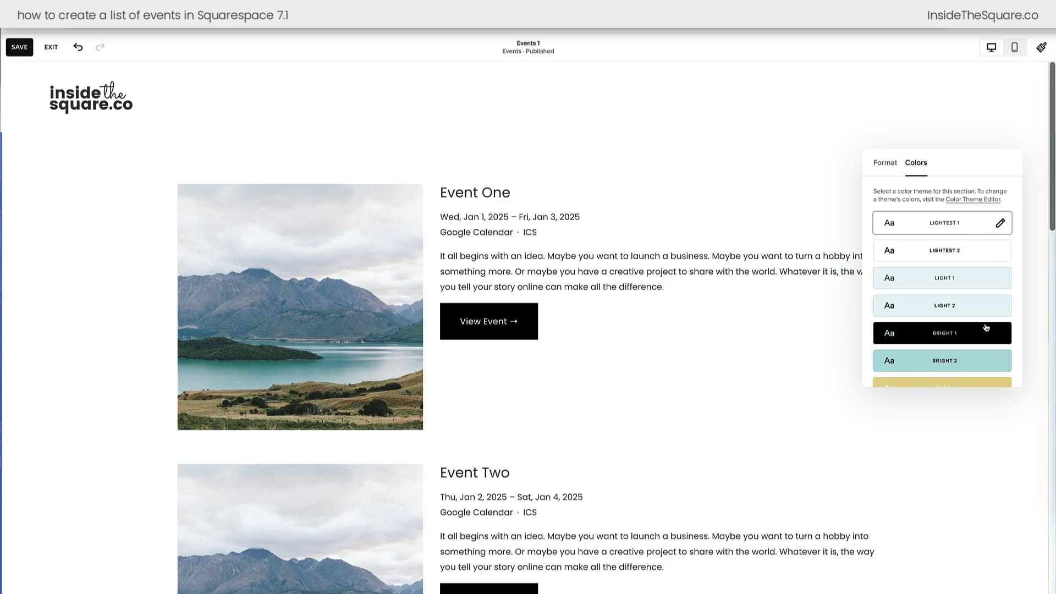
click(983, 338)
scroll(951, 275, down, 4)
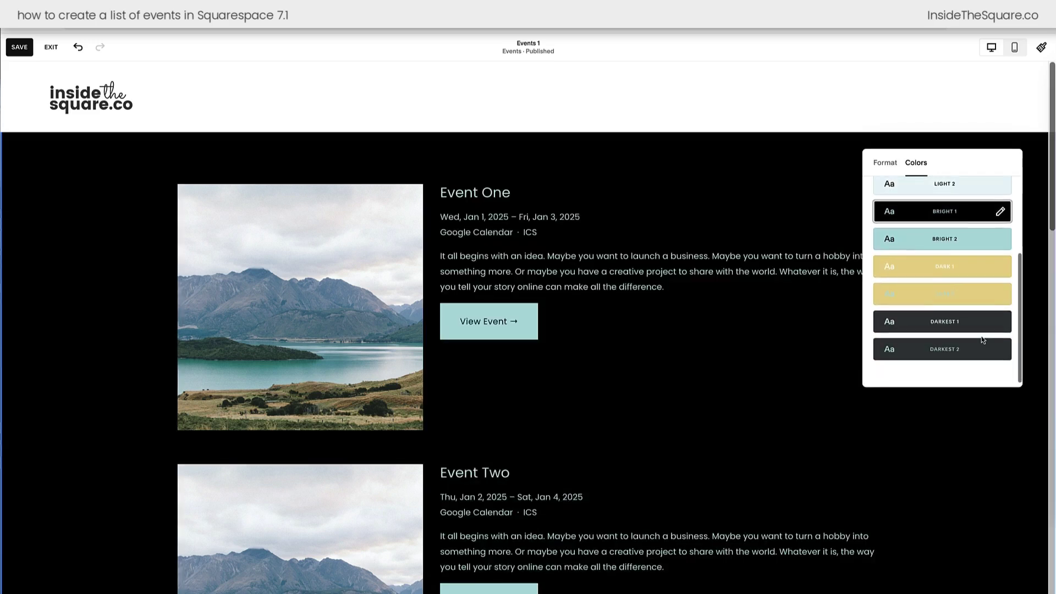
click(943, 249)
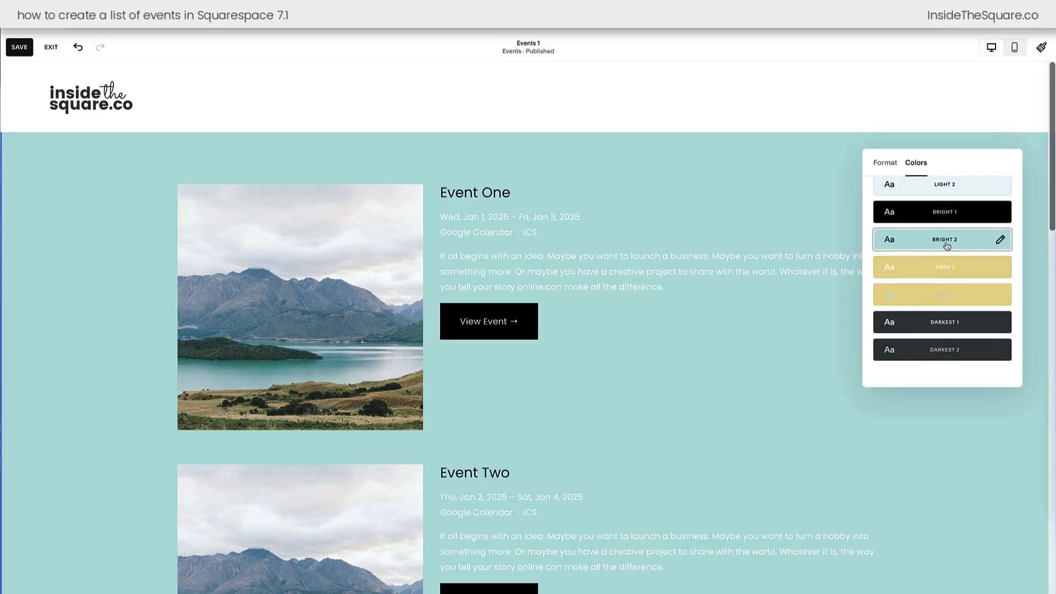
scroll(946, 247, up, 4)
click(964, 280)
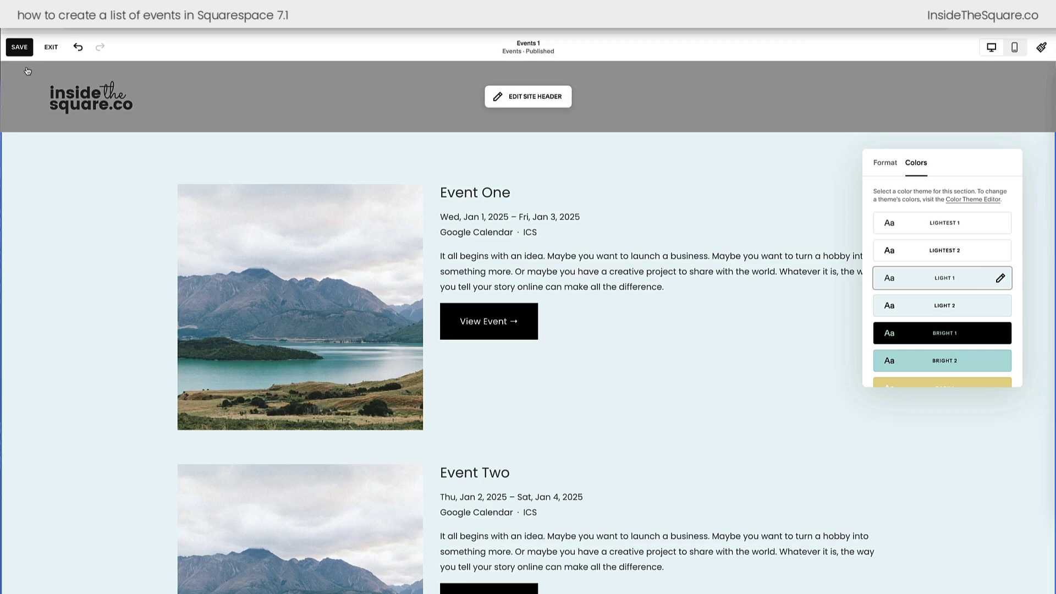
Save and exit the Events 1 page, then open Event One and move on to Event Two.
click(19, 47)
click(51, 47)
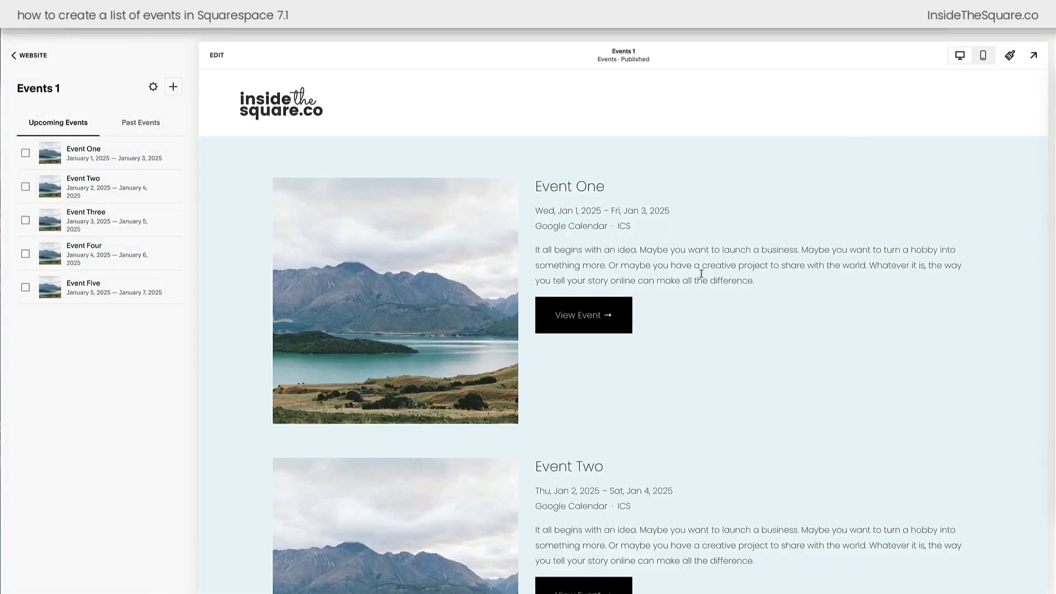
click(105, 147)
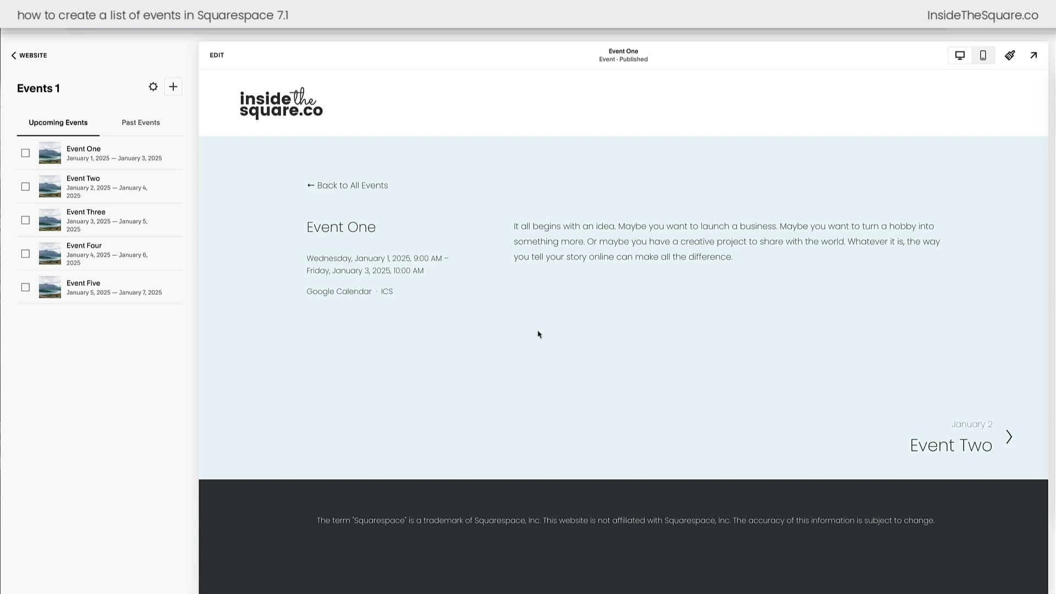
click(1009, 439)
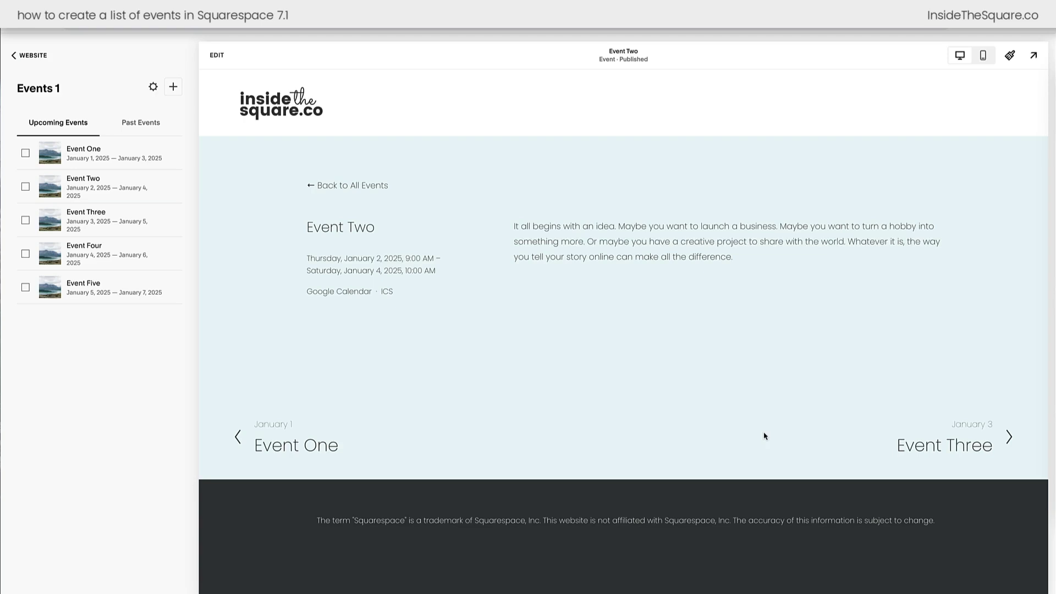
Insert an accordion block and a video block below the Event Two description.
click(213, 57)
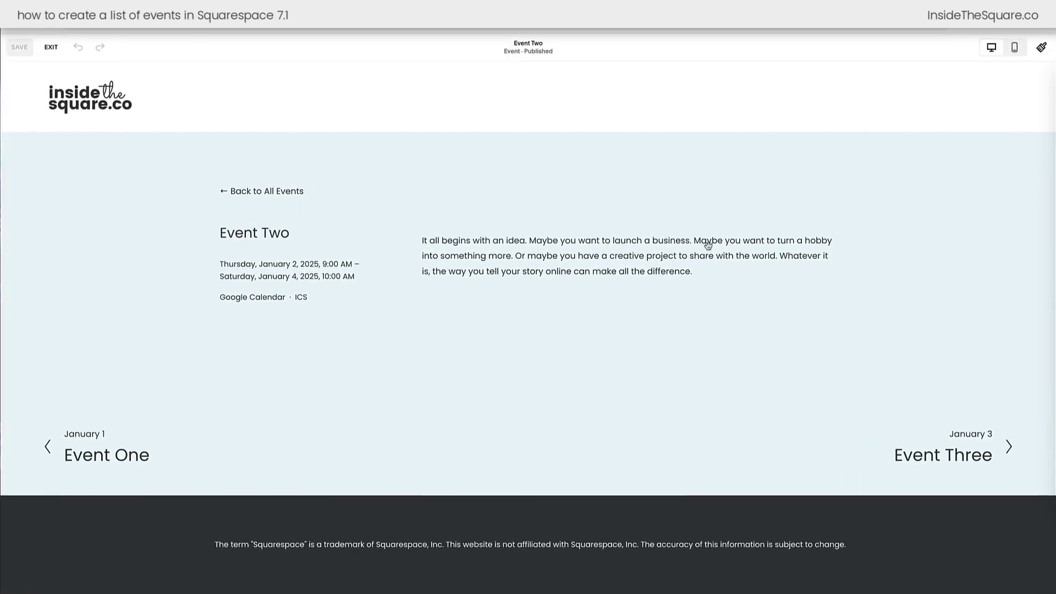
click(630, 289)
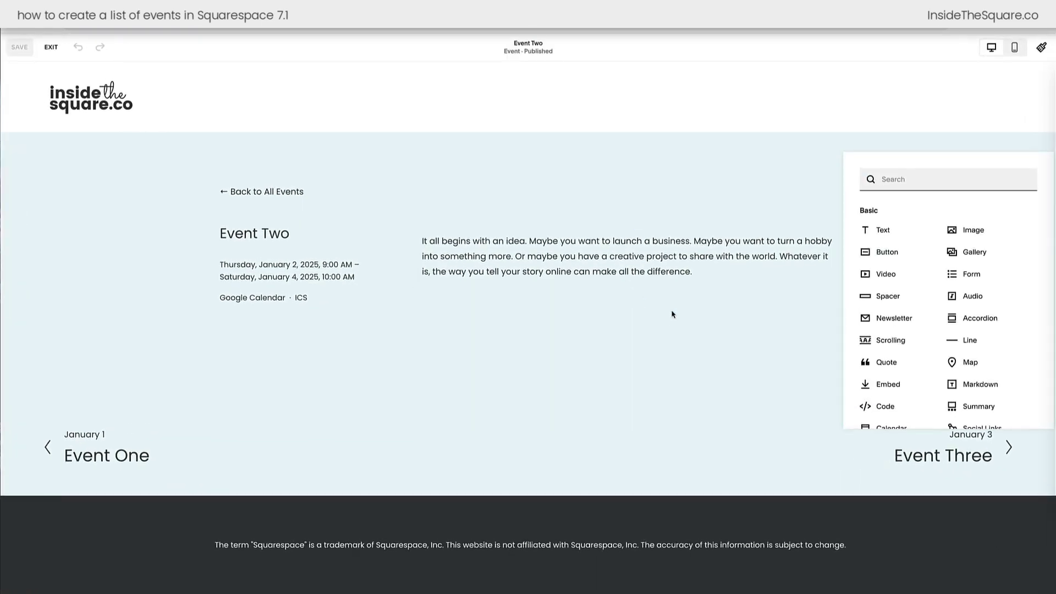
click(969, 320)
click(722, 454)
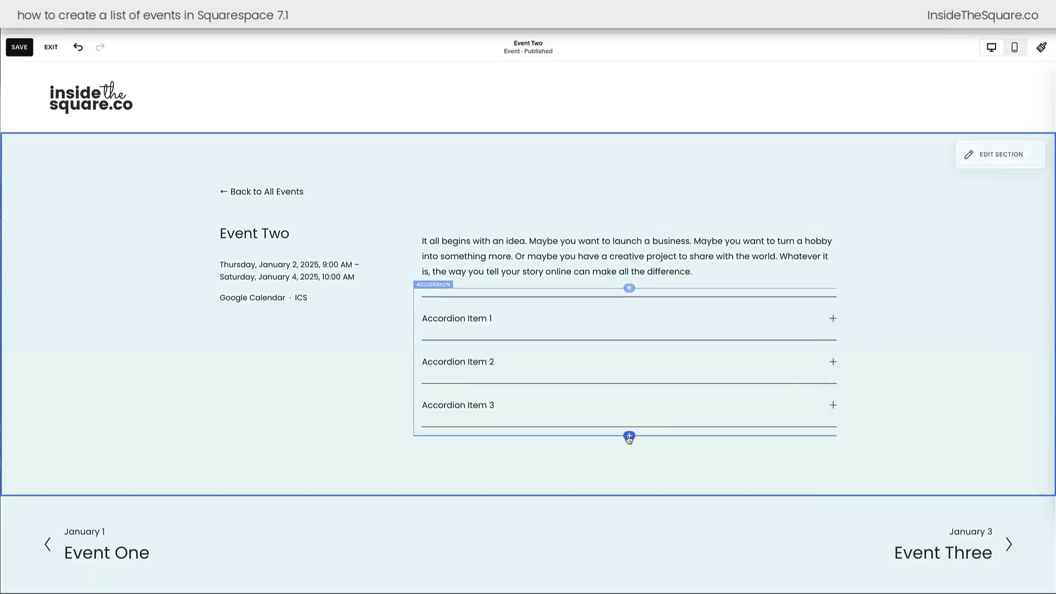
click(629, 436)
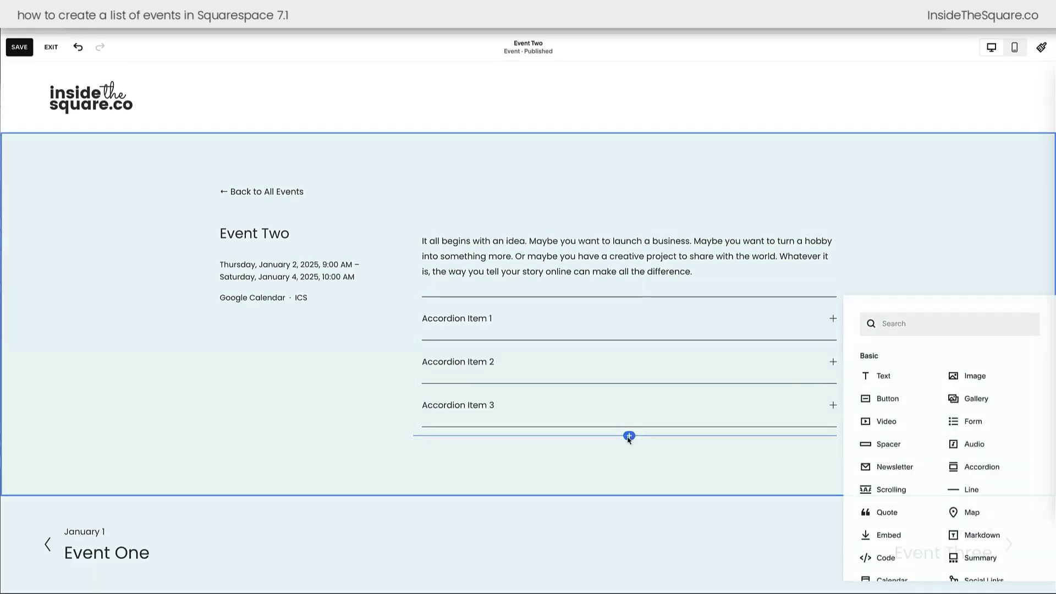
click(882, 421)
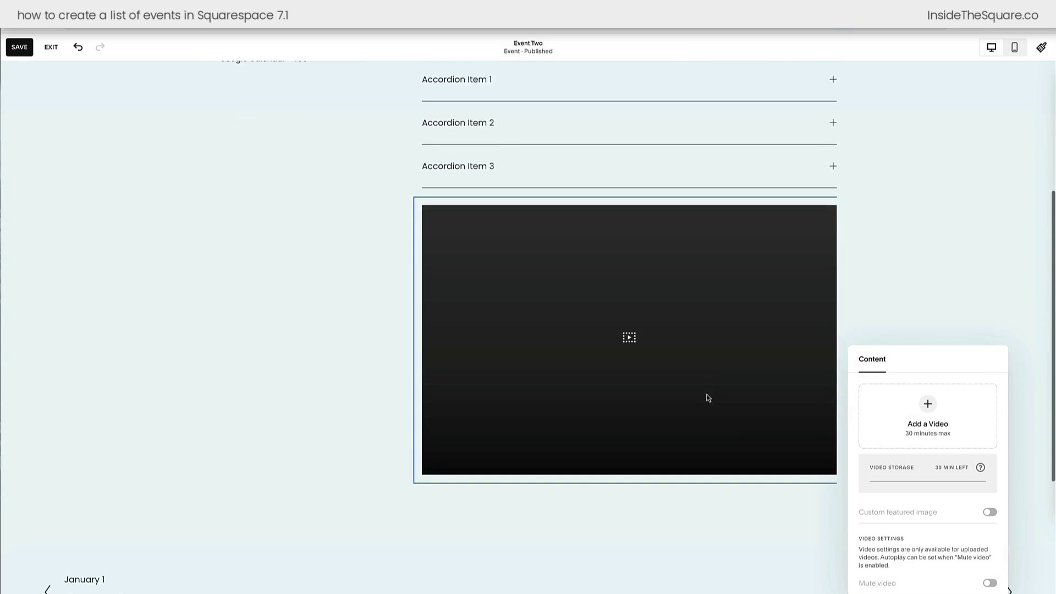
click(733, 484)
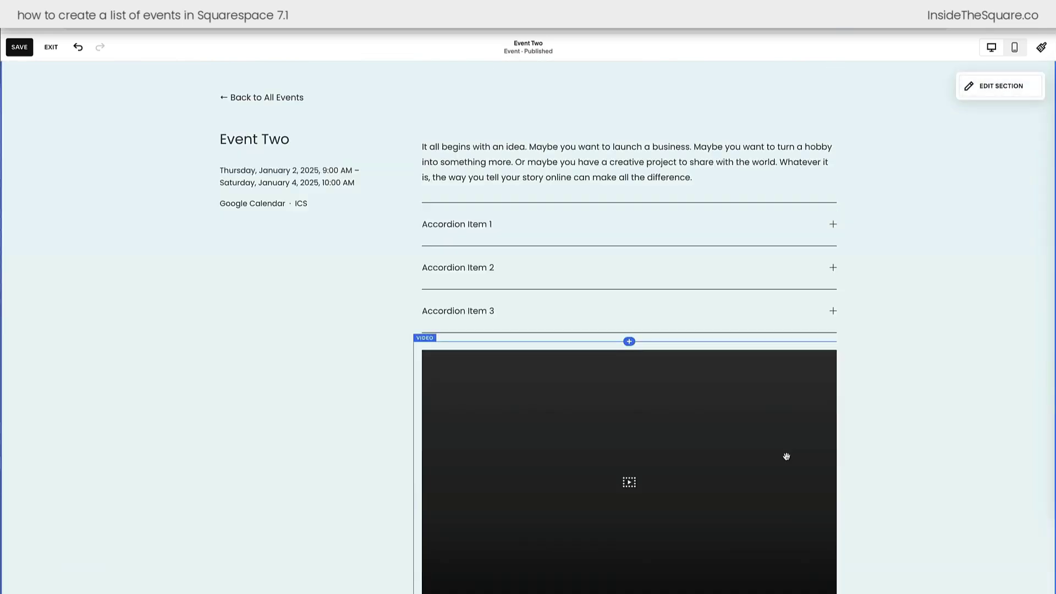
scroll(786, 456, down, 2)
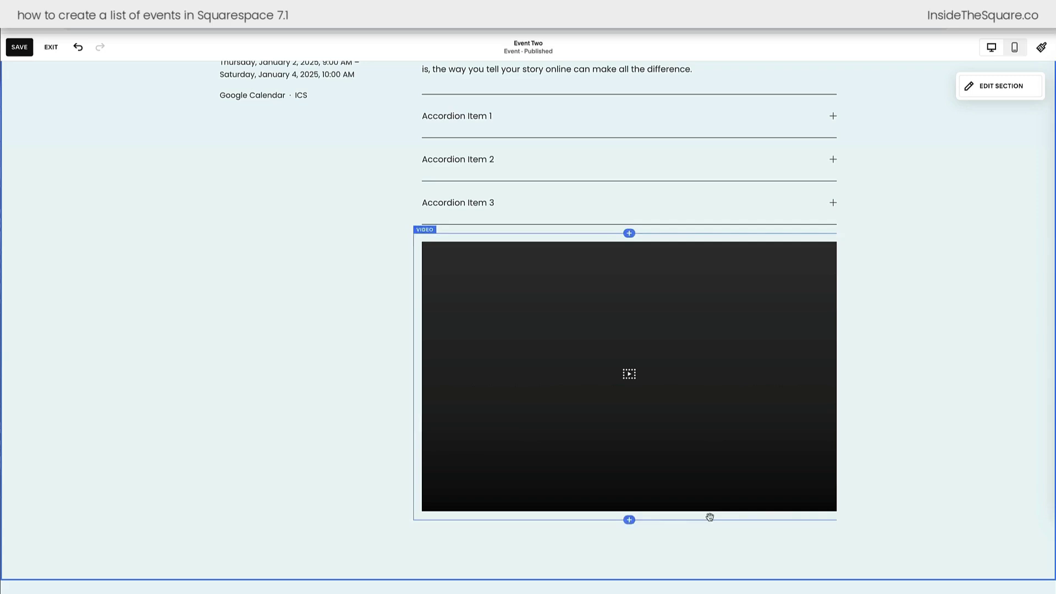
Add a Learn more button block below the video and look at its link options.
click(629, 520)
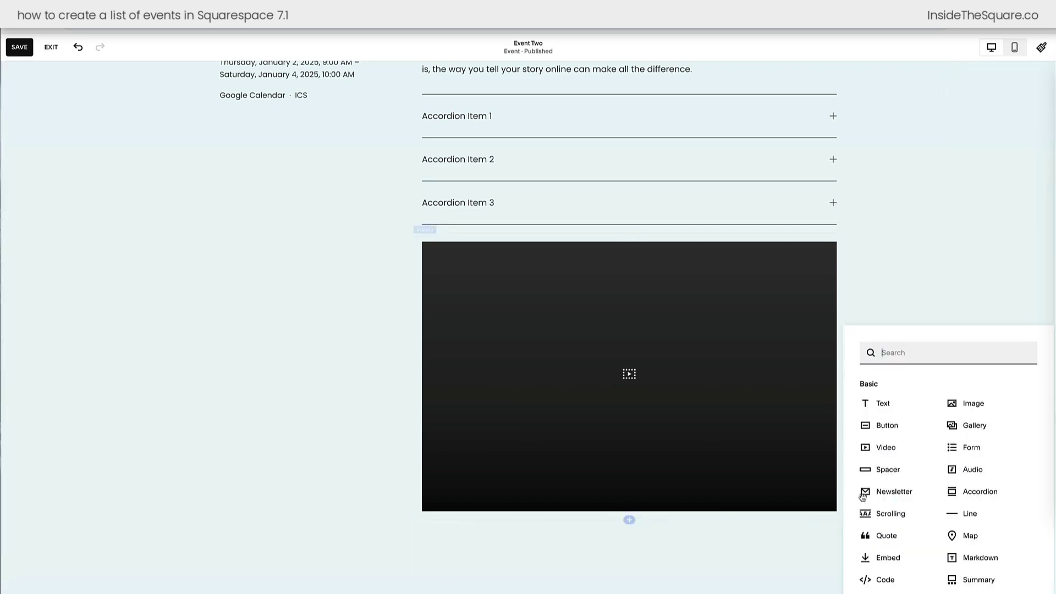
click(898, 430)
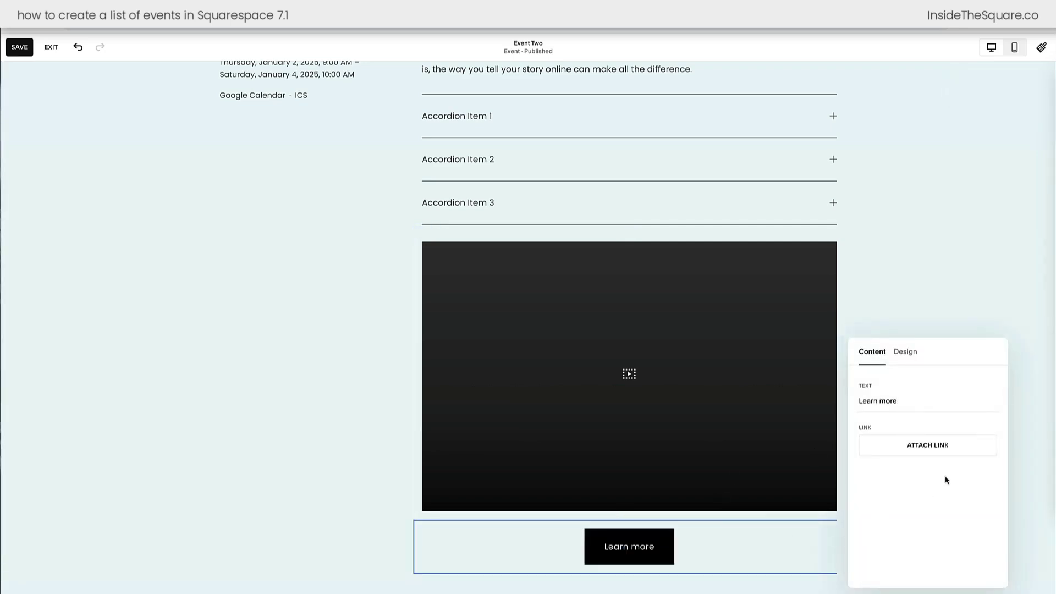
click(942, 452)
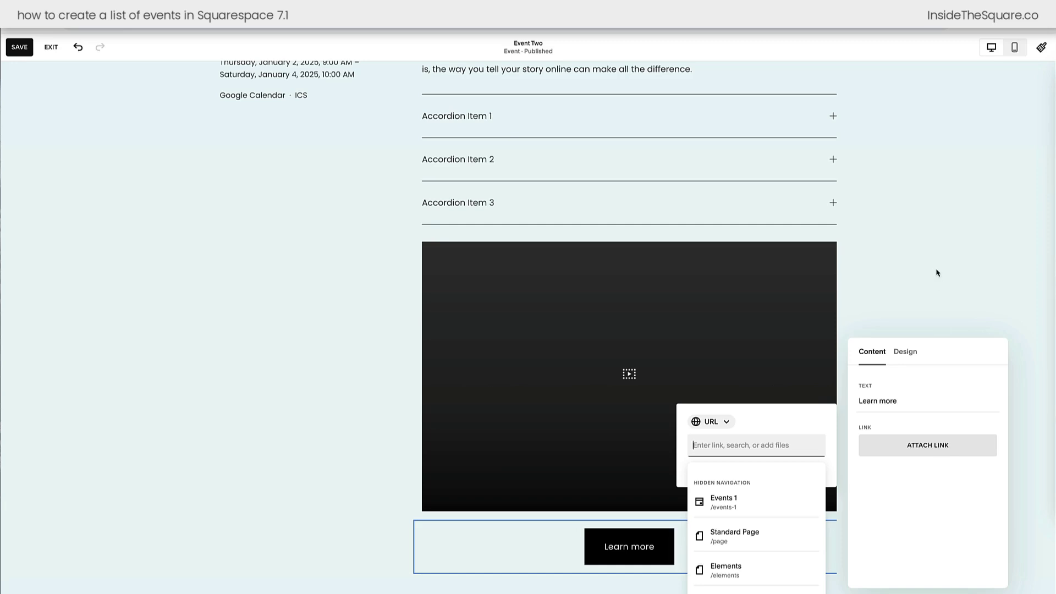
click(914, 252)
scroll(914, 252, up, 5)
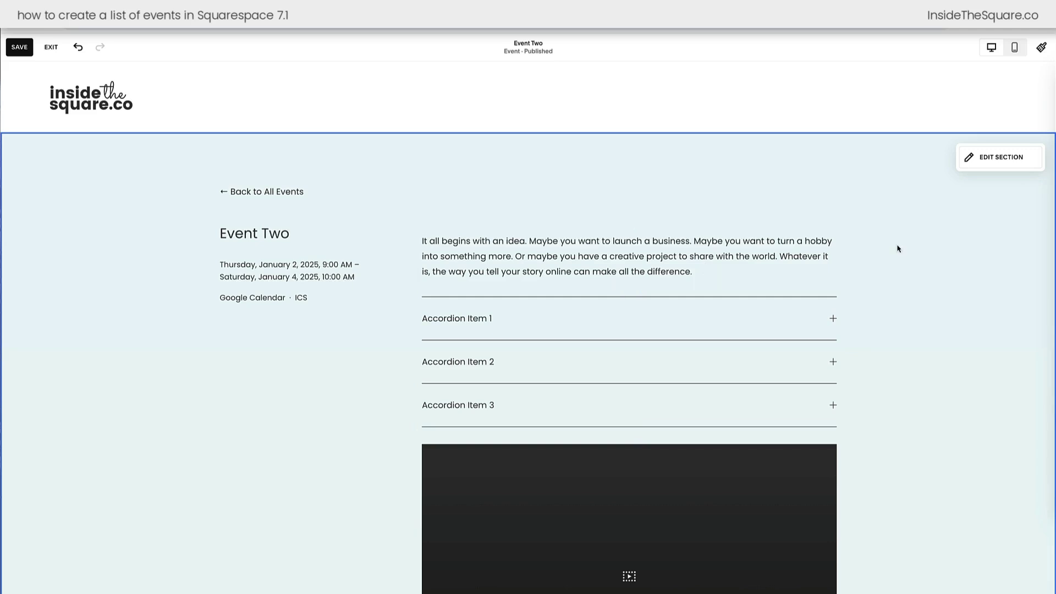
Open Event One's settings and review its date, time and excerpt.
click(52, 49)
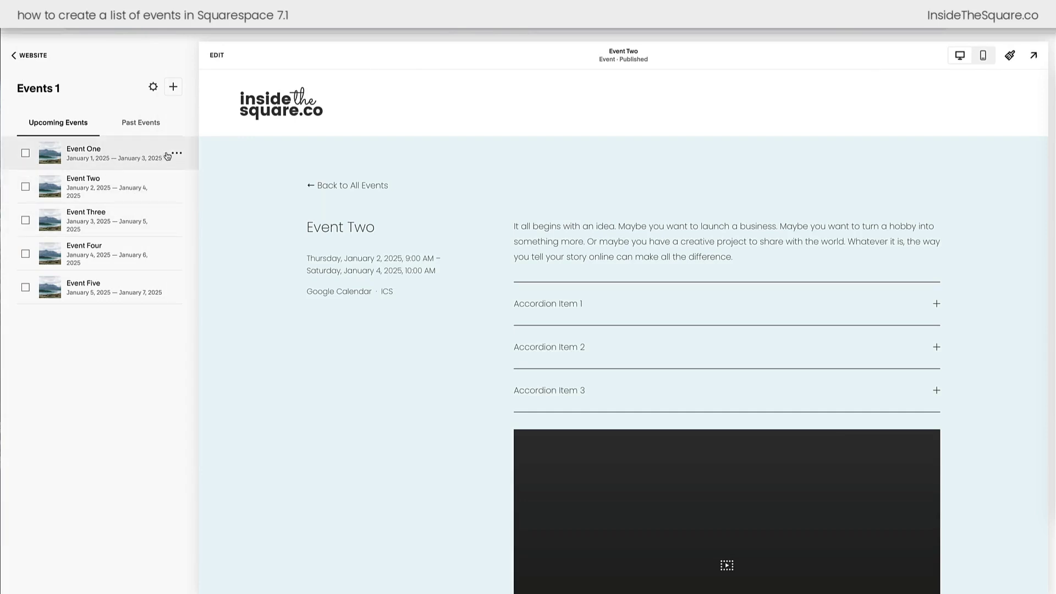
click(176, 153)
click(190, 182)
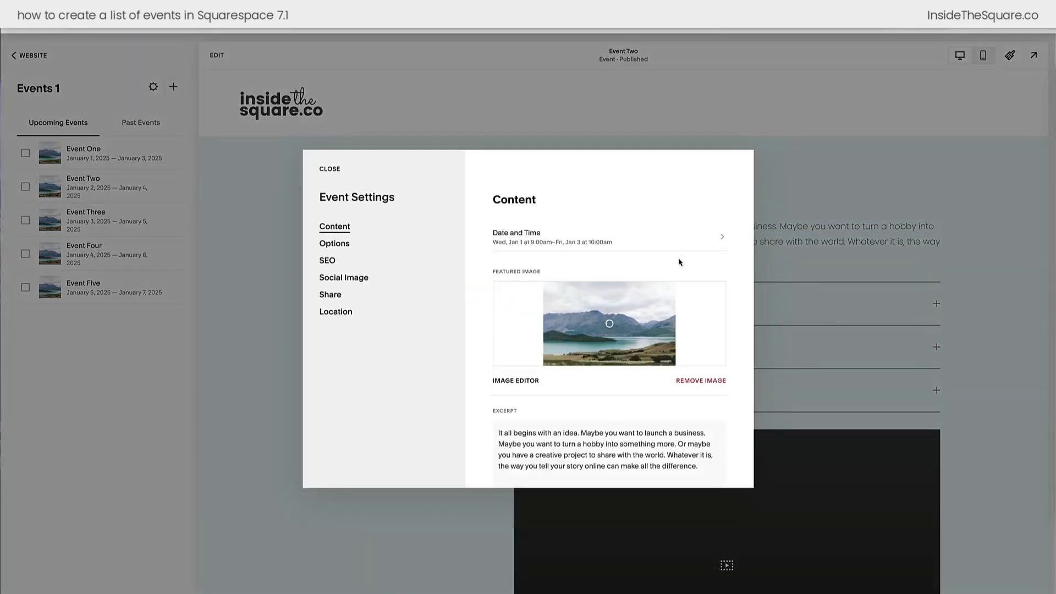
click(623, 246)
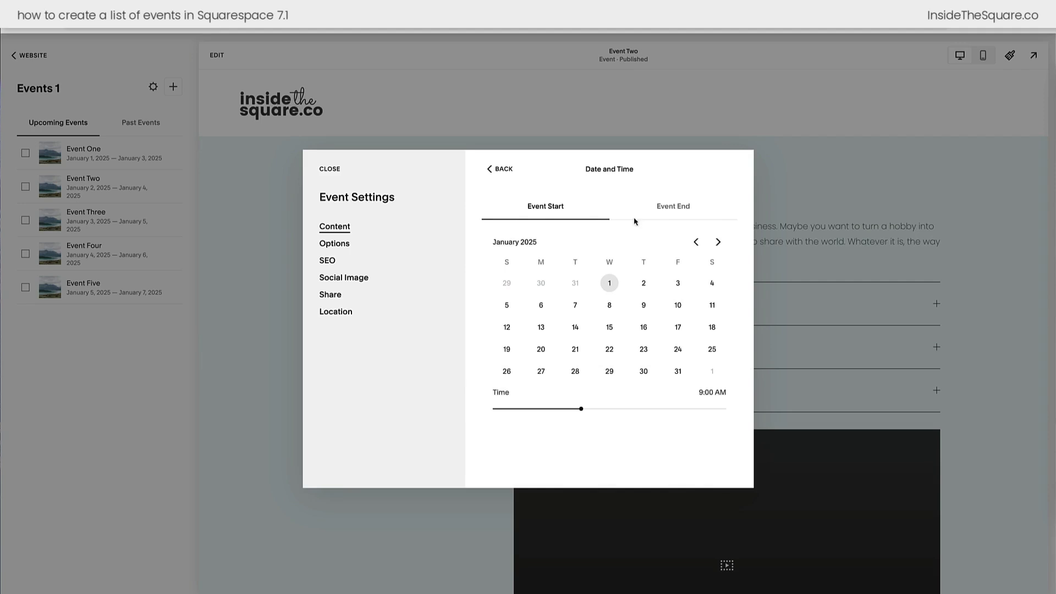
click(491, 168)
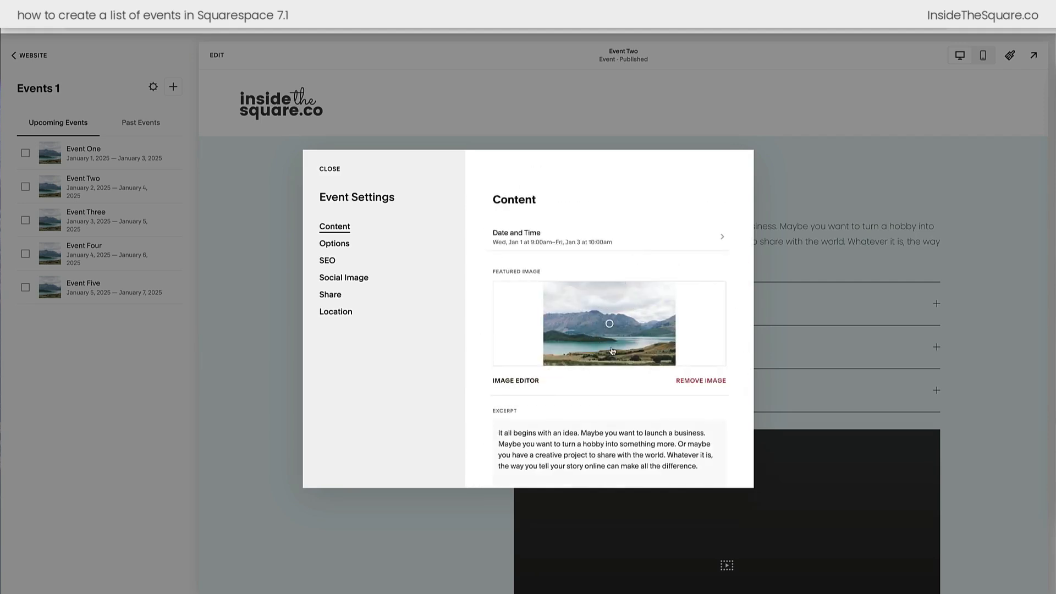
scroll(611, 351, down, 4)
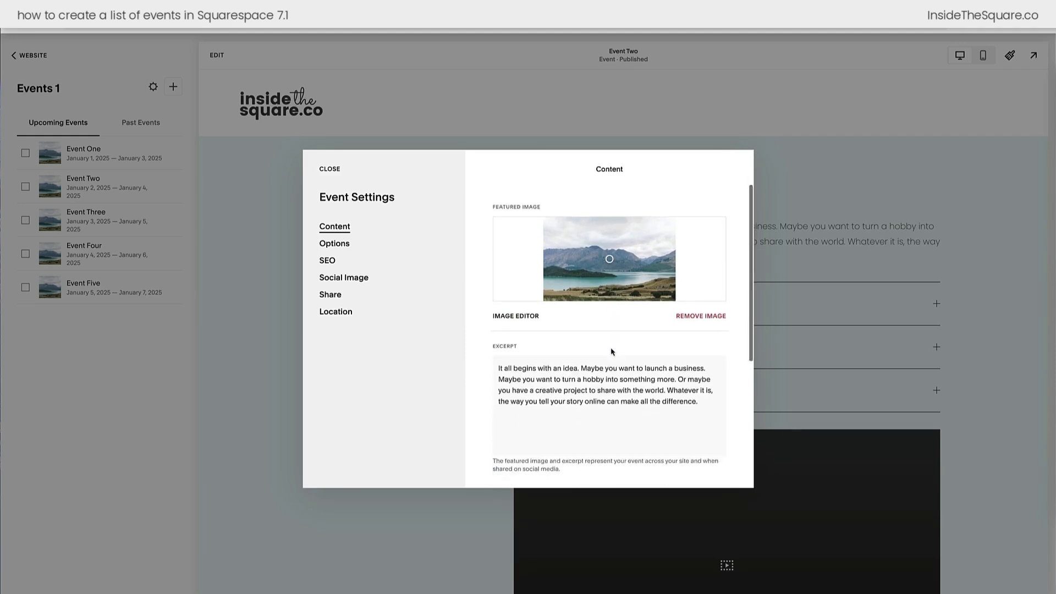
drag(702, 339, 510, 300)
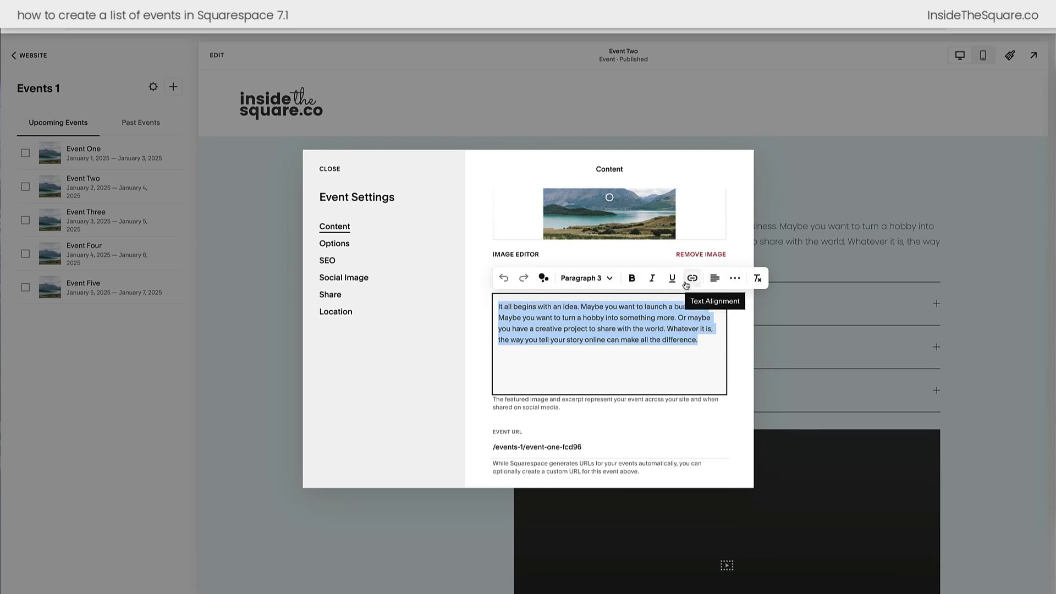
click(602, 283)
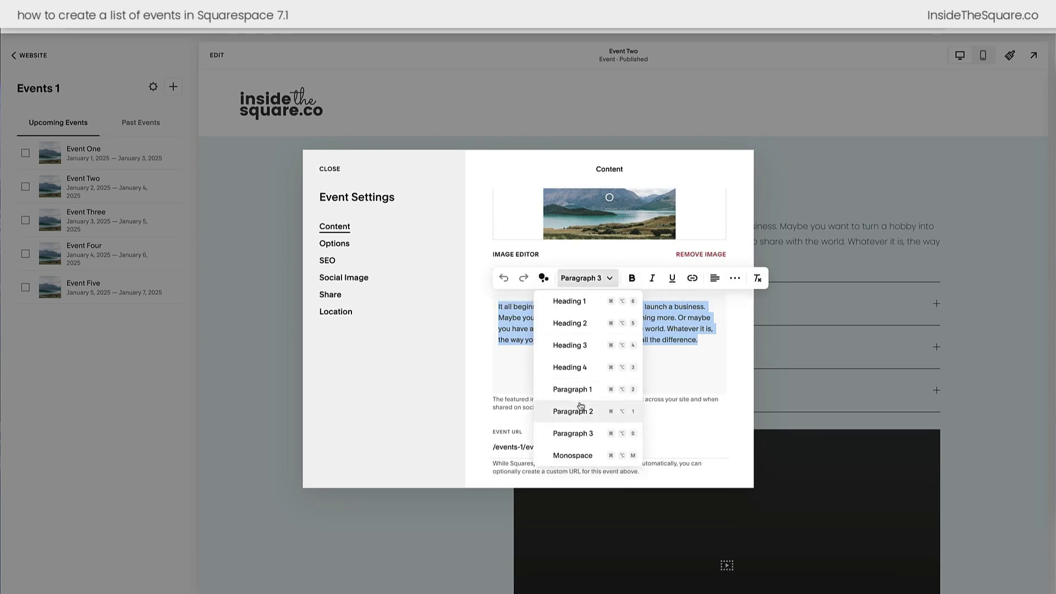
click(692, 339)
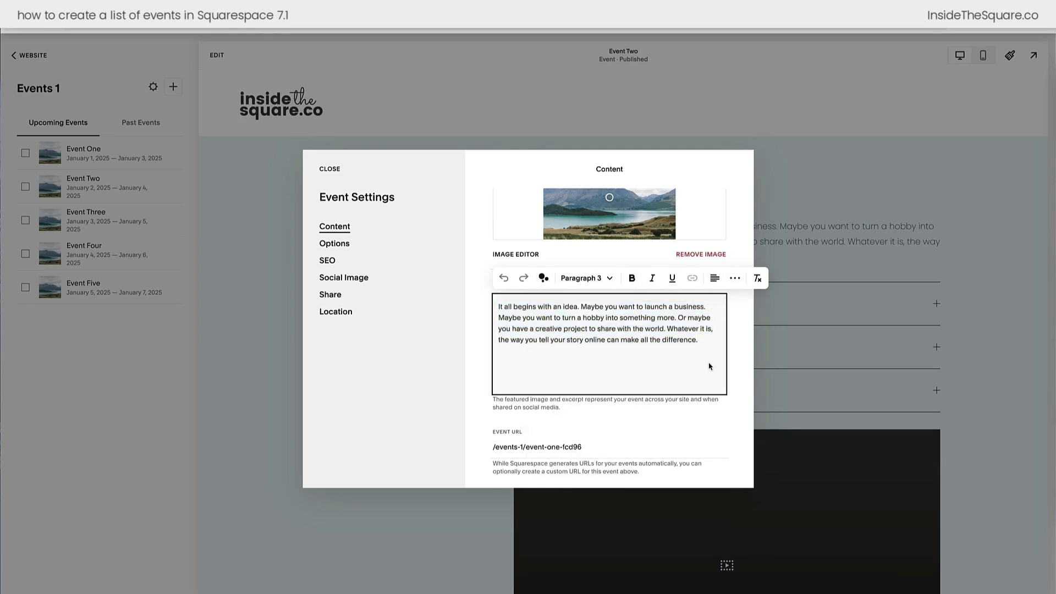
Replace the event URL slug with 'special', giving /events-1/special.
scroll(709, 366, down, 2)
drag(525, 344, 624, 347)
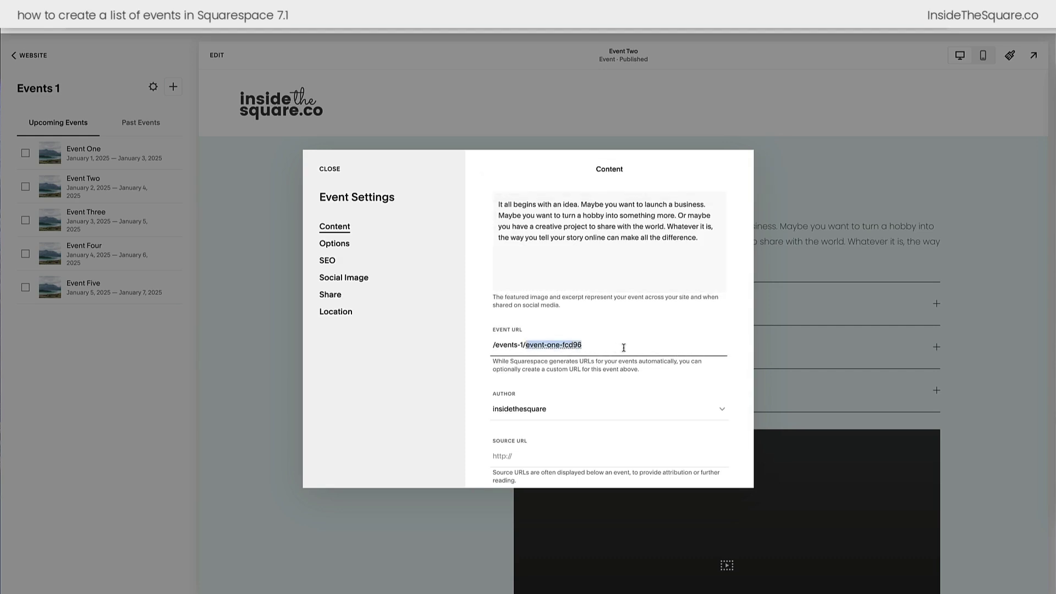
text(special)
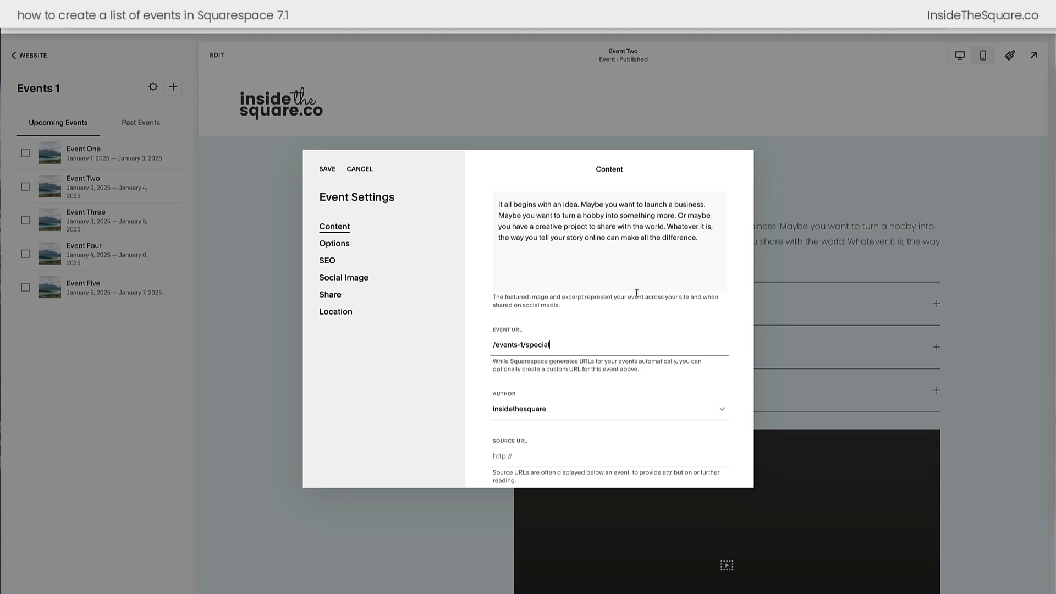
click(621, 315)
scroll(620, 315, up, 5)
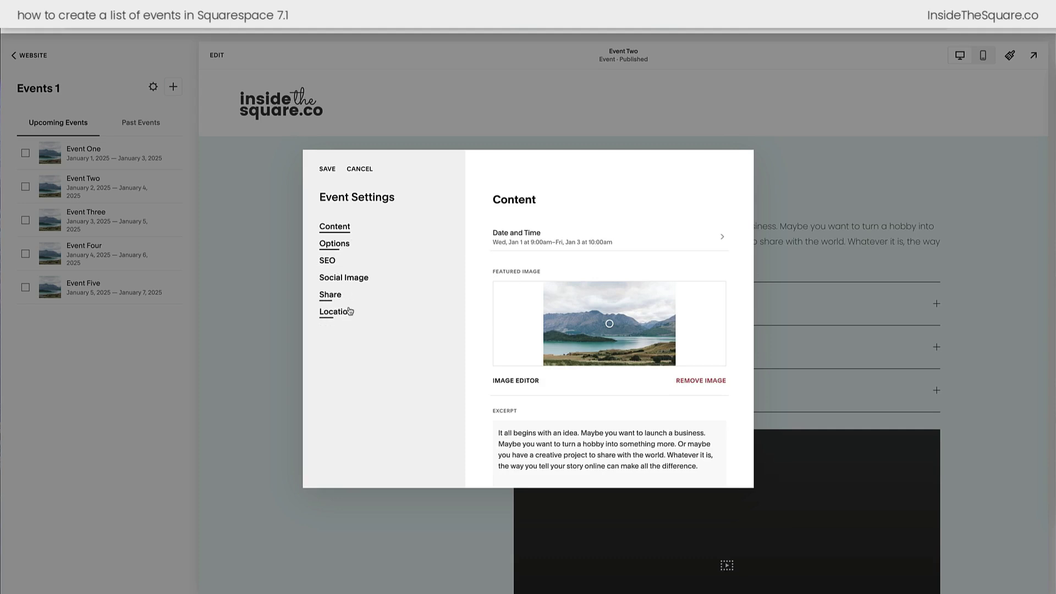
Switch Event Two's status to Scheduled in its Options settings.
click(346, 245)
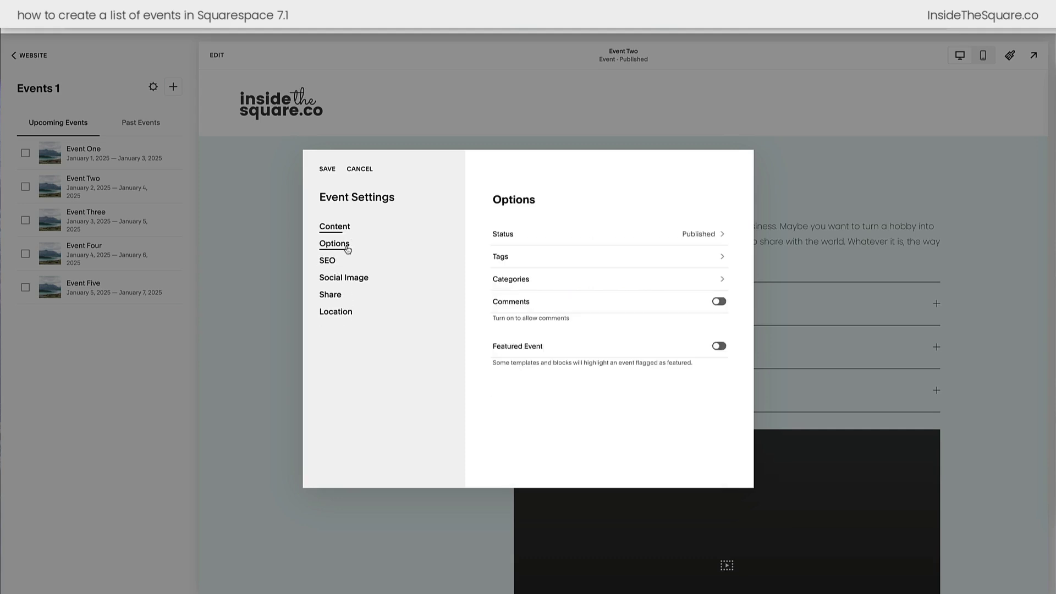
click(625, 243)
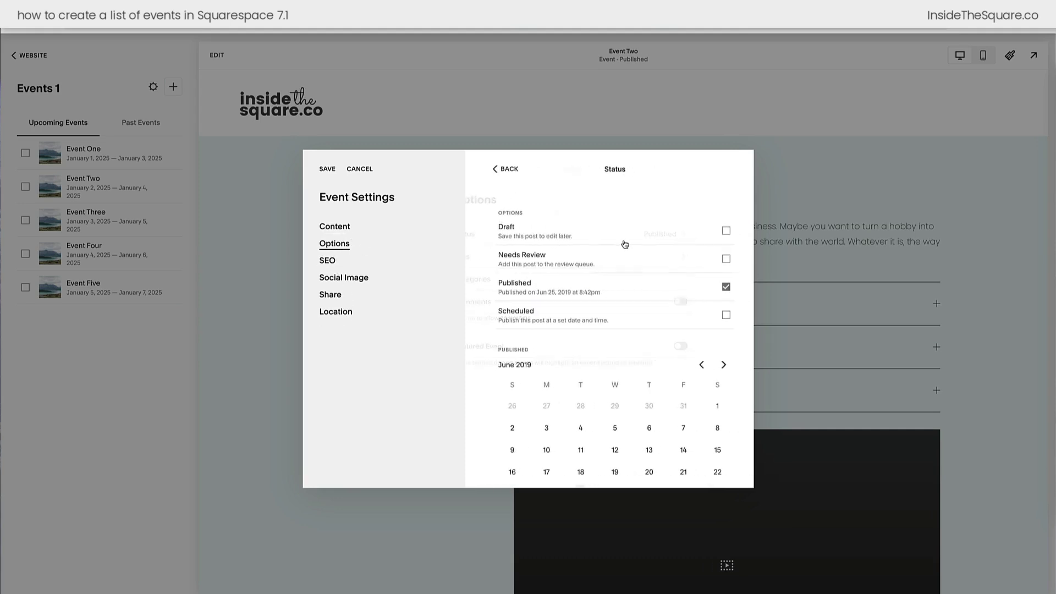
click(626, 324)
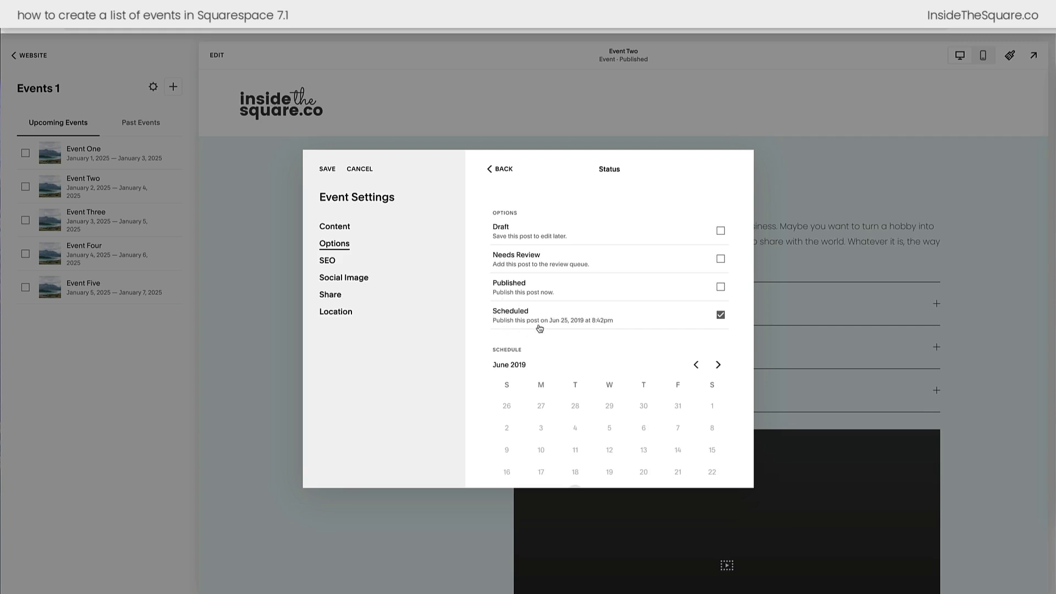
Change Event Two's status back to Published, leaving comments and featured event off.
click(334, 227)
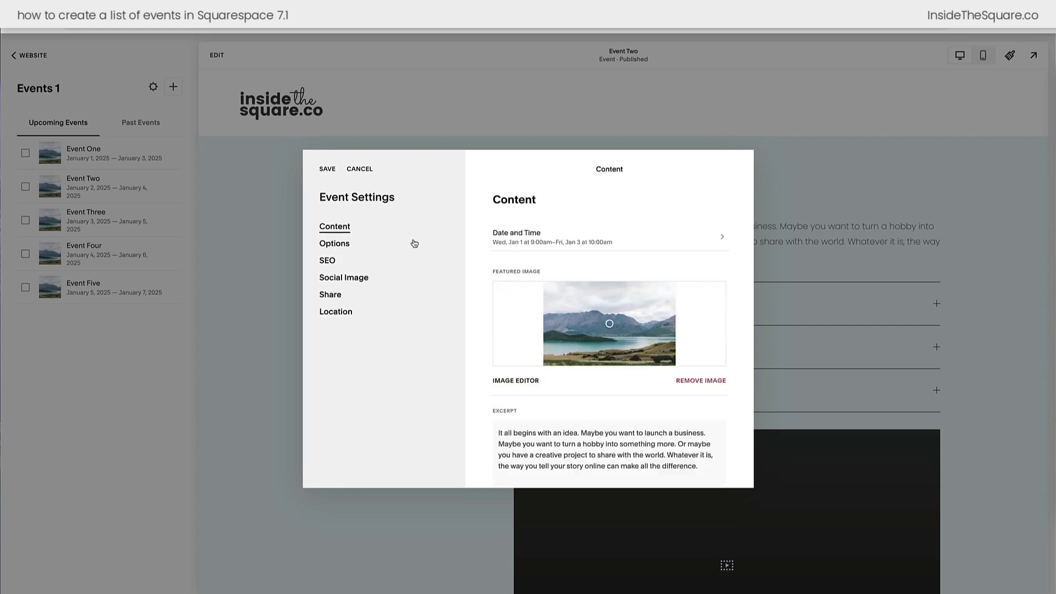
click(337, 245)
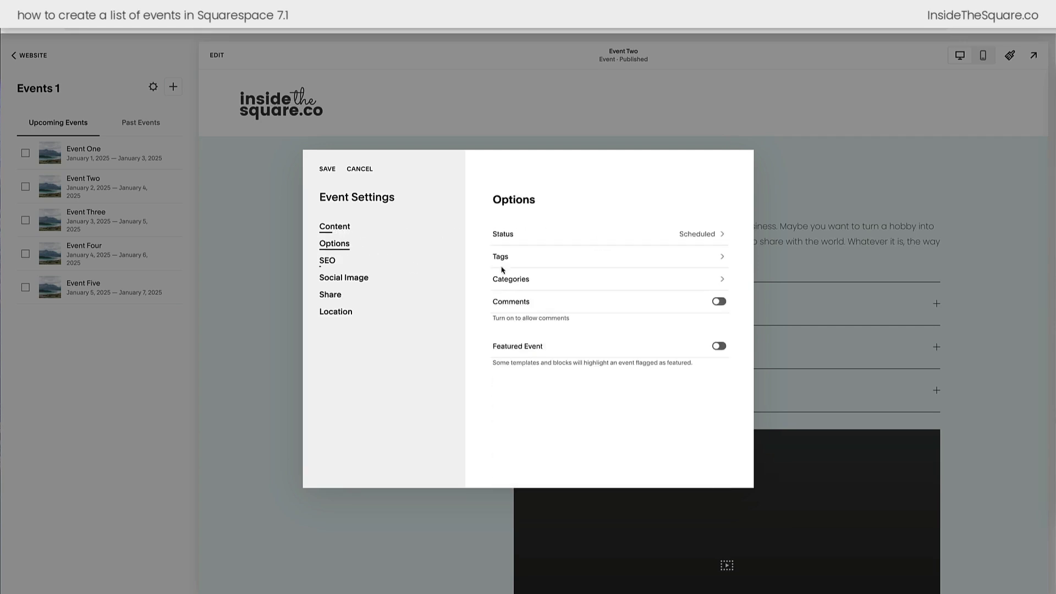
click(538, 235)
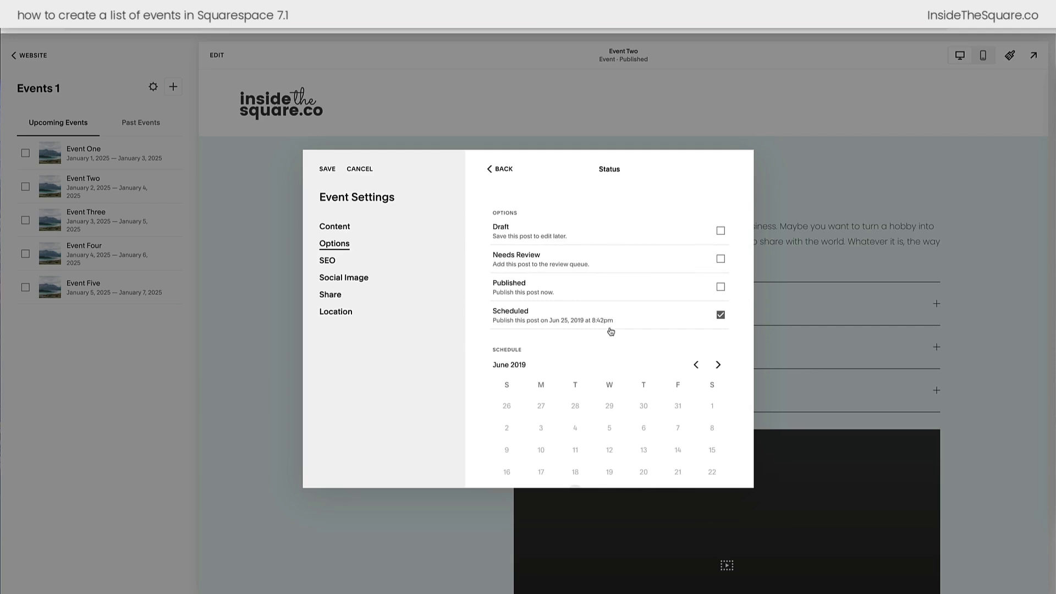
click(591, 291)
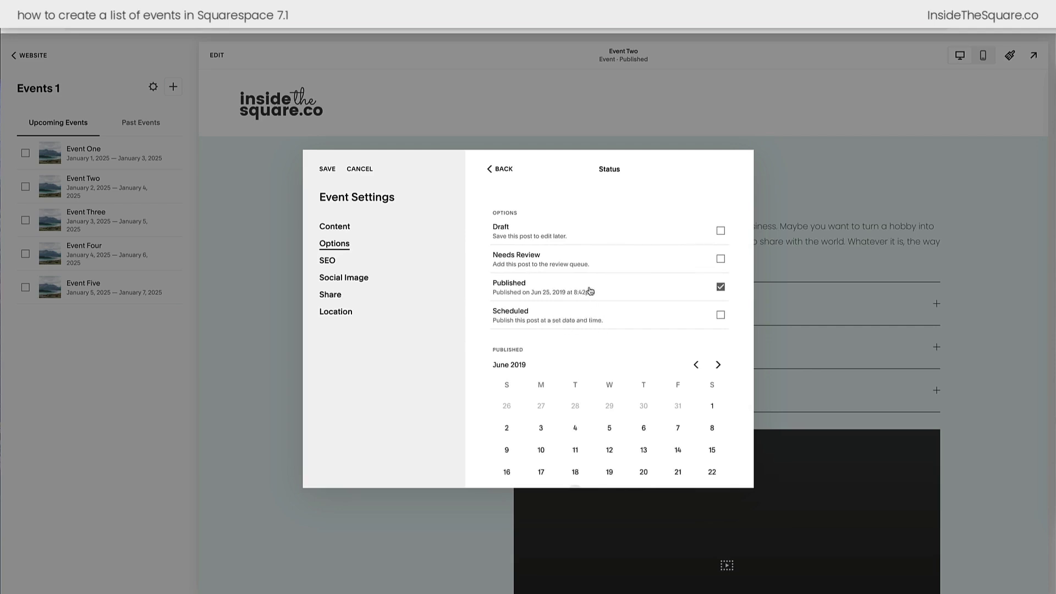
click(499, 171)
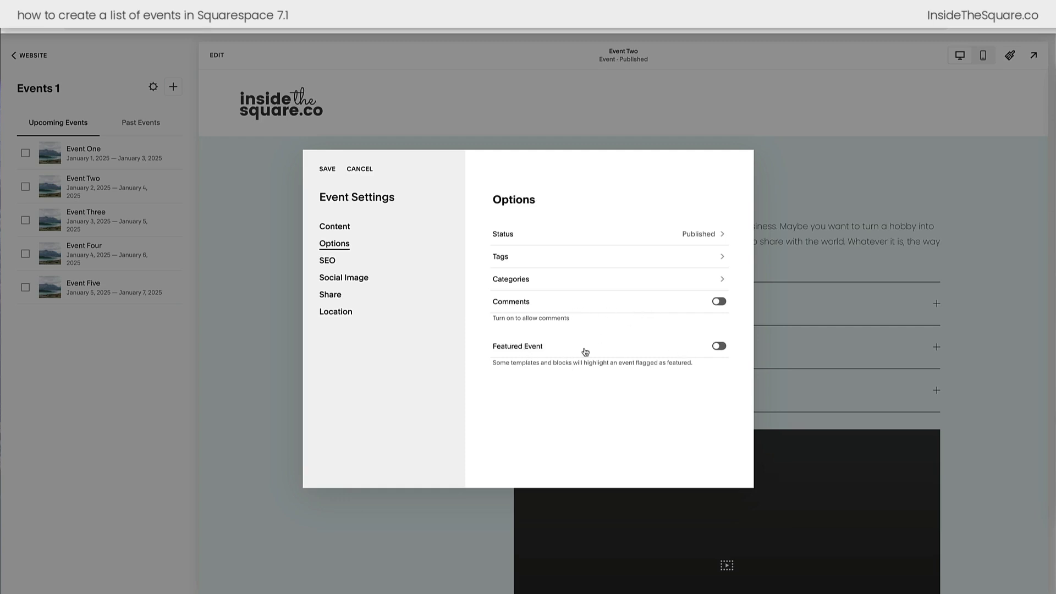
Look through Event Two's SEO, Social Image and Share settings, ending on Location with its map.
click(348, 264)
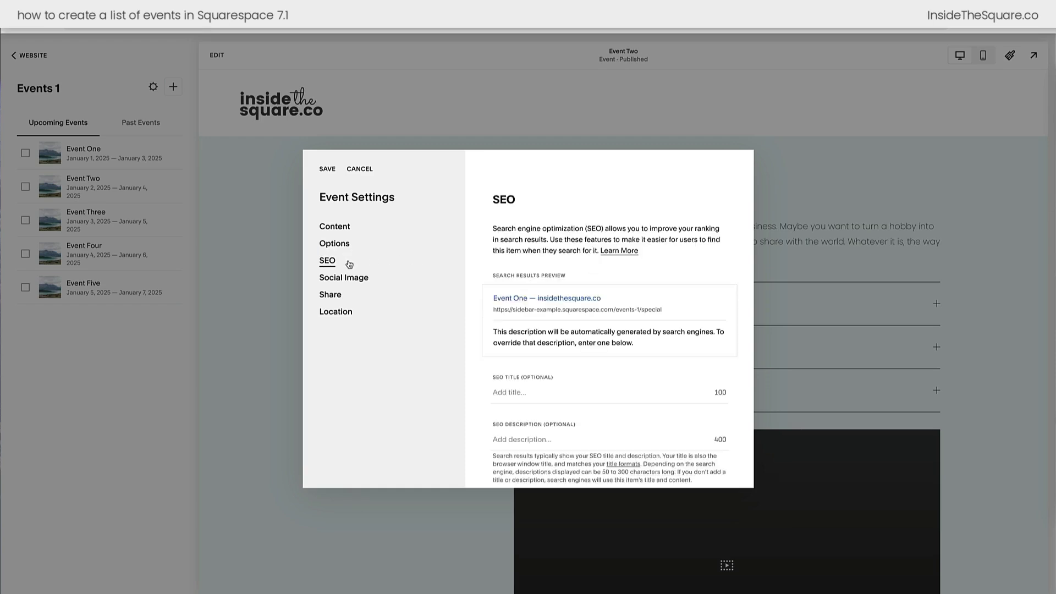
scroll(561, 380, down, 1)
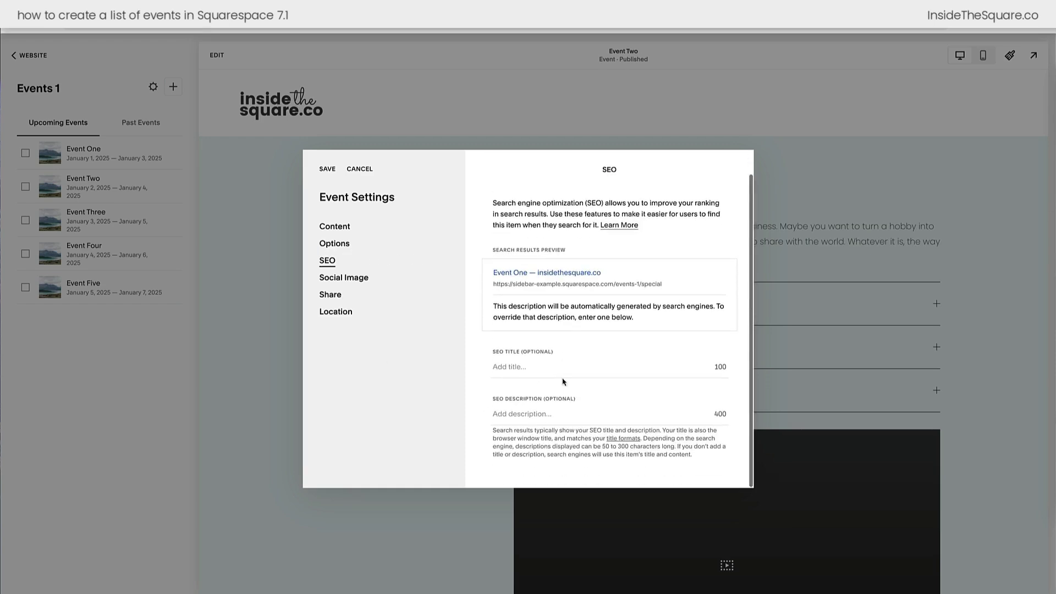
click(366, 277)
scroll(659, 361, down, 1)
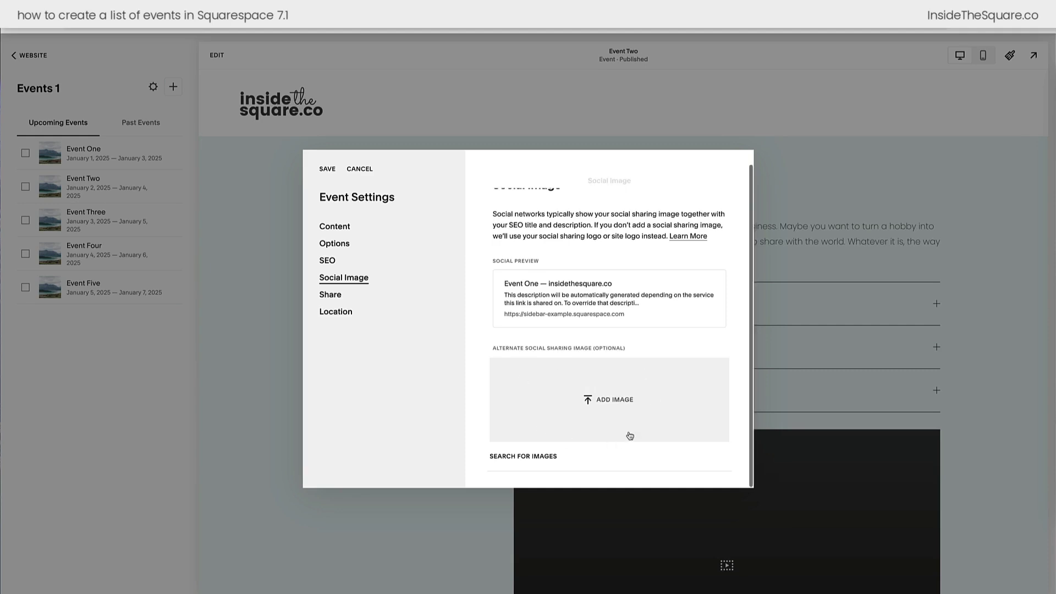
click(361, 299)
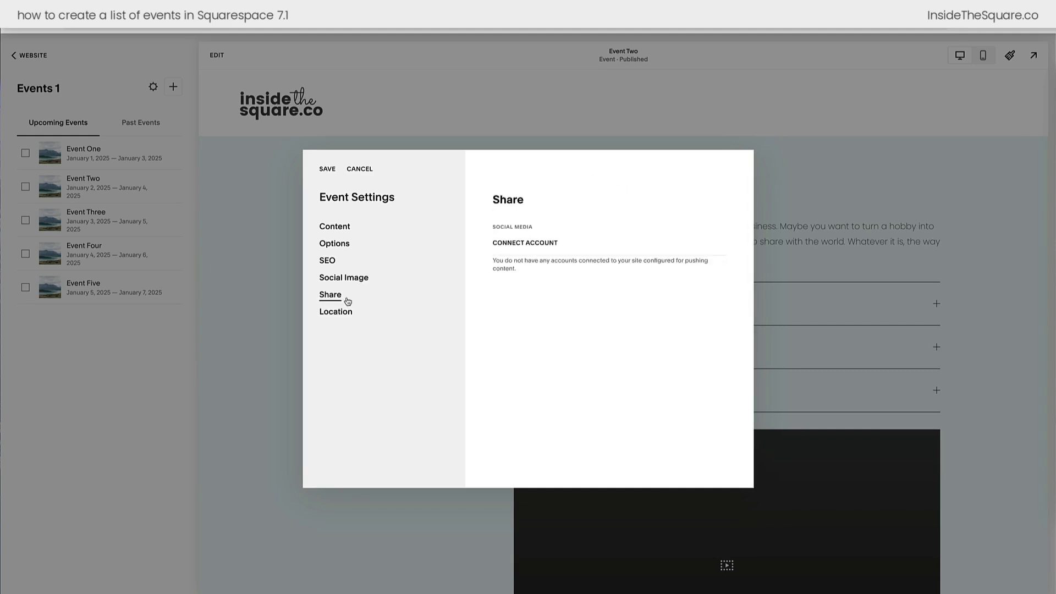
click(351, 315)
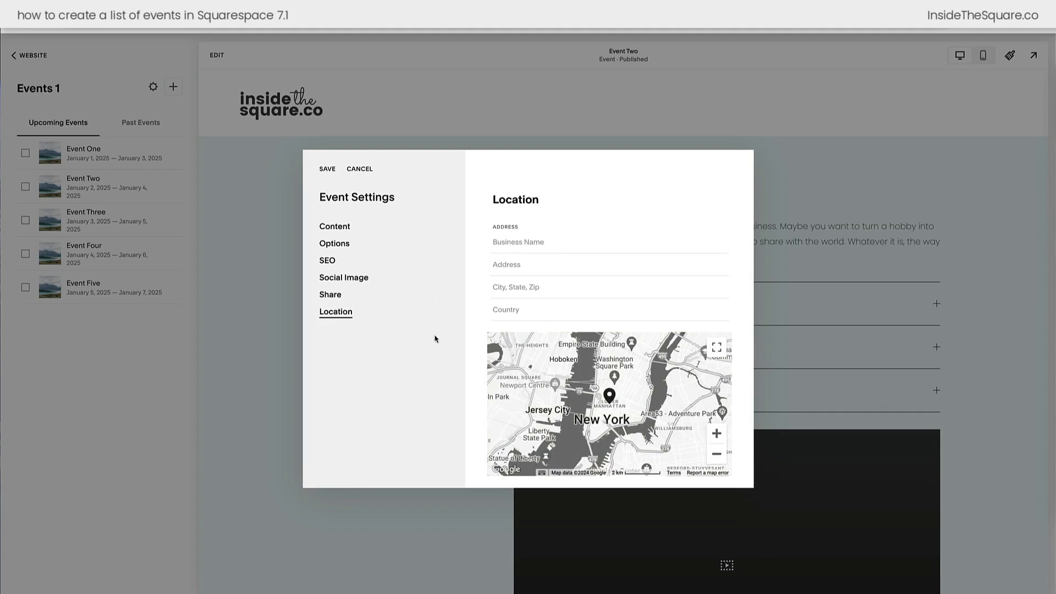
Save Event Two's settings, then view Event One's settings and close them.
click(327, 169)
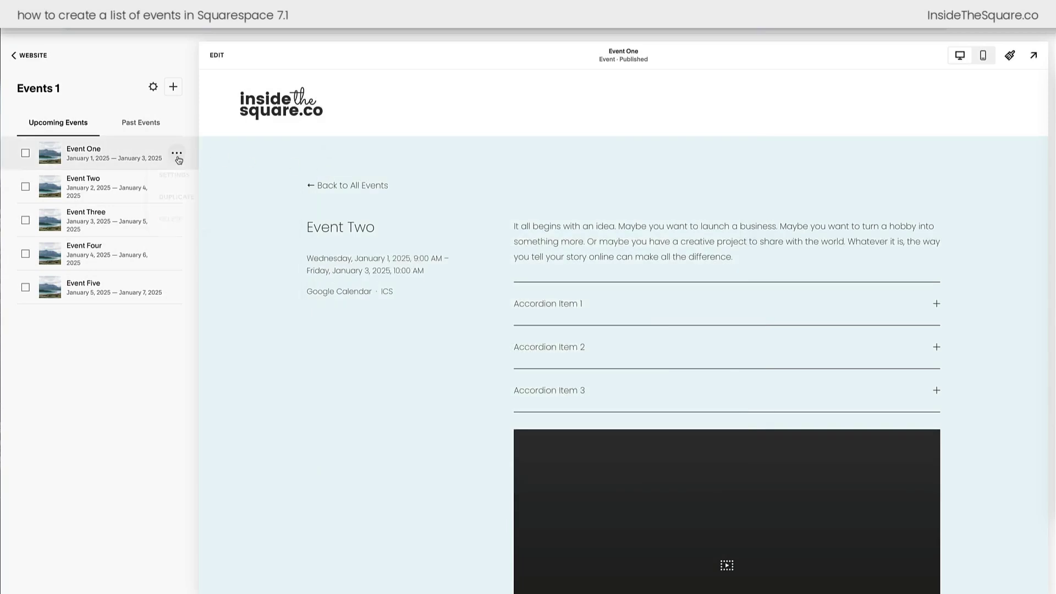
click(190, 182)
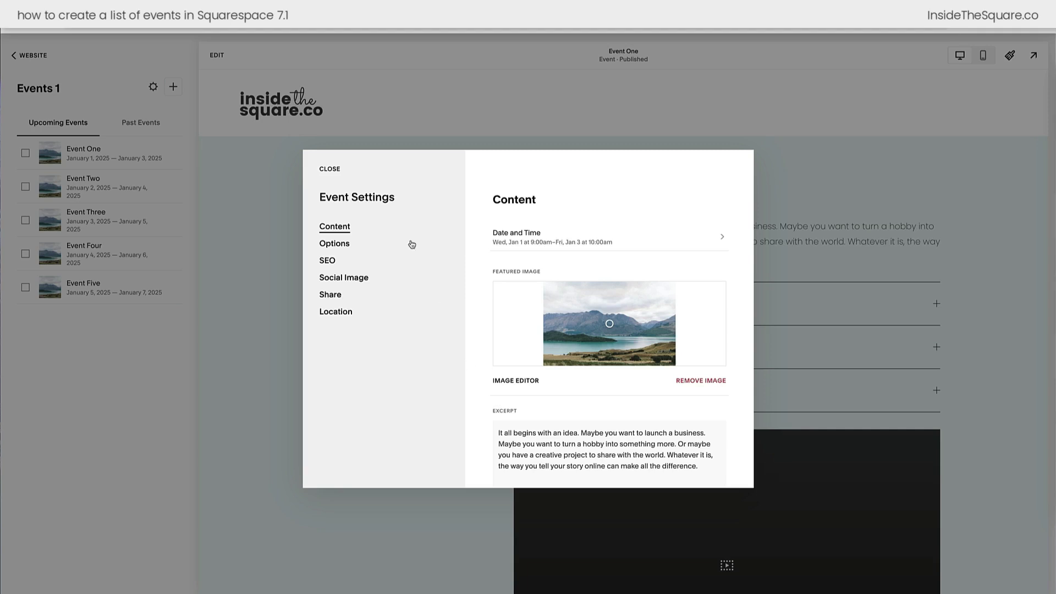
click(330, 169)
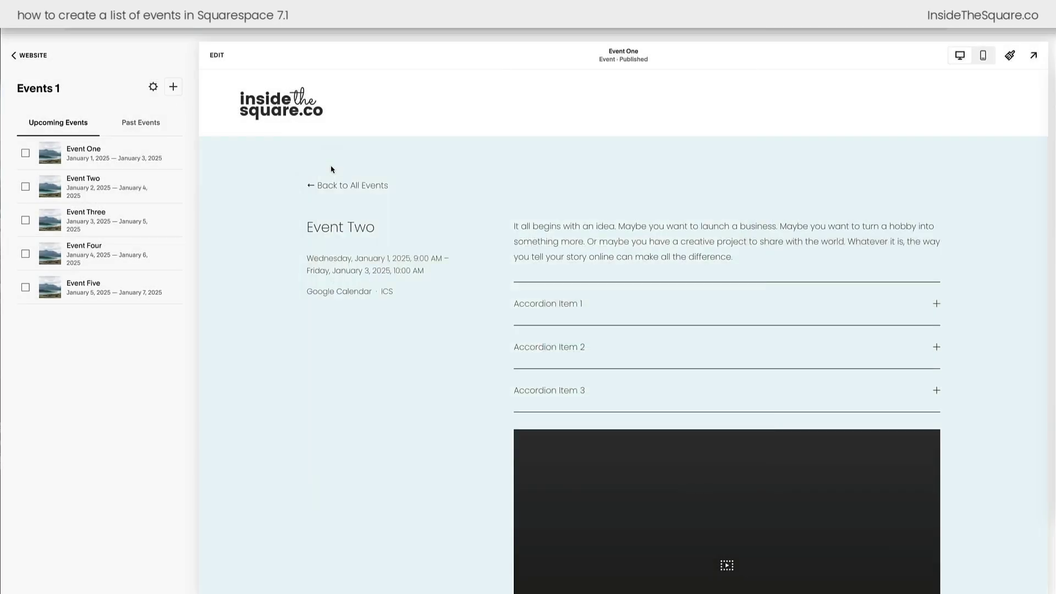
click(152, 88)
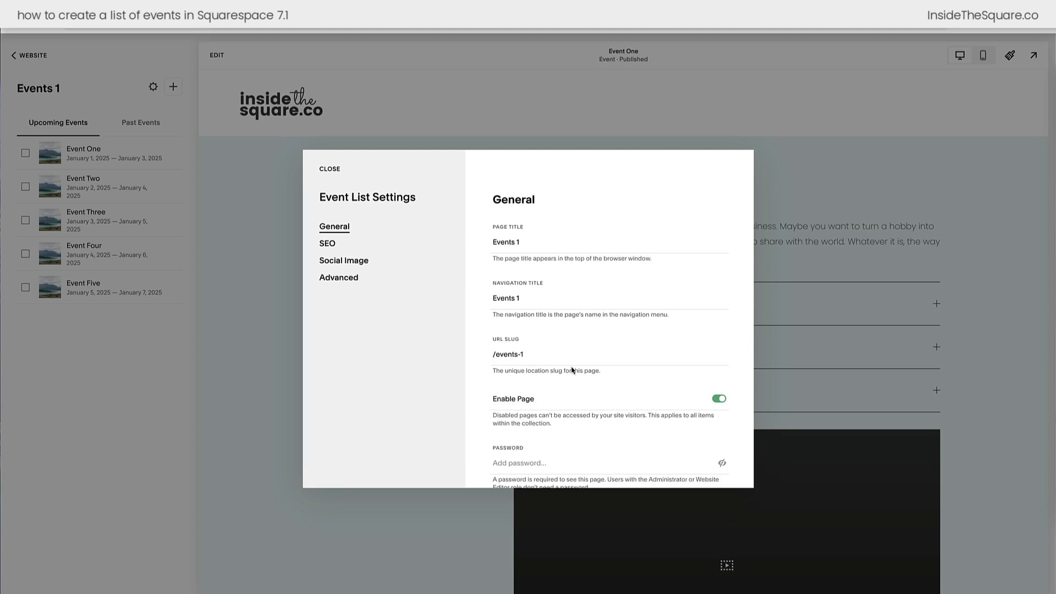
click(385, 250)
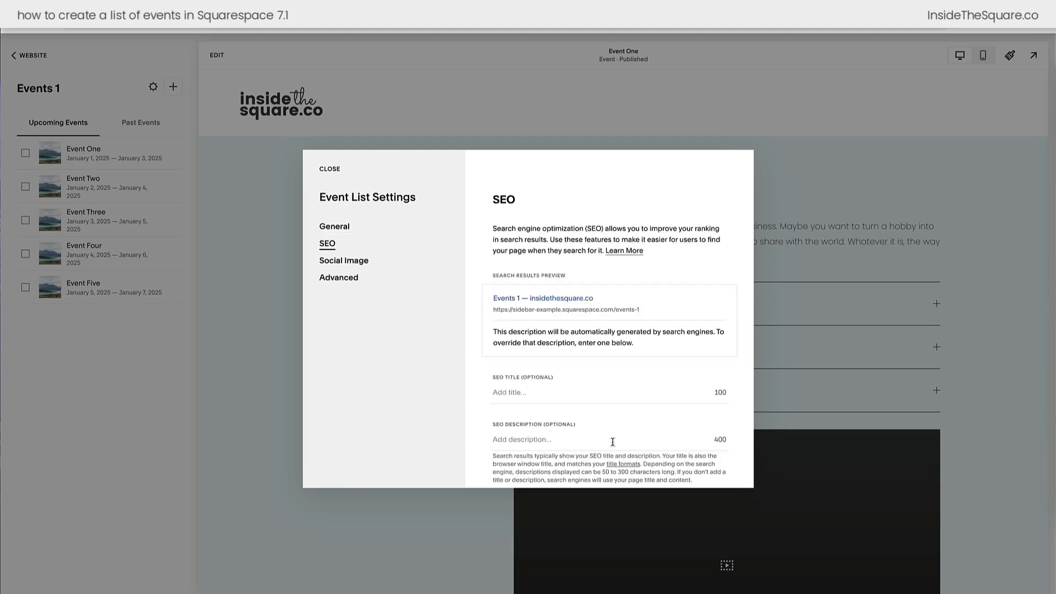
click(363, 264)
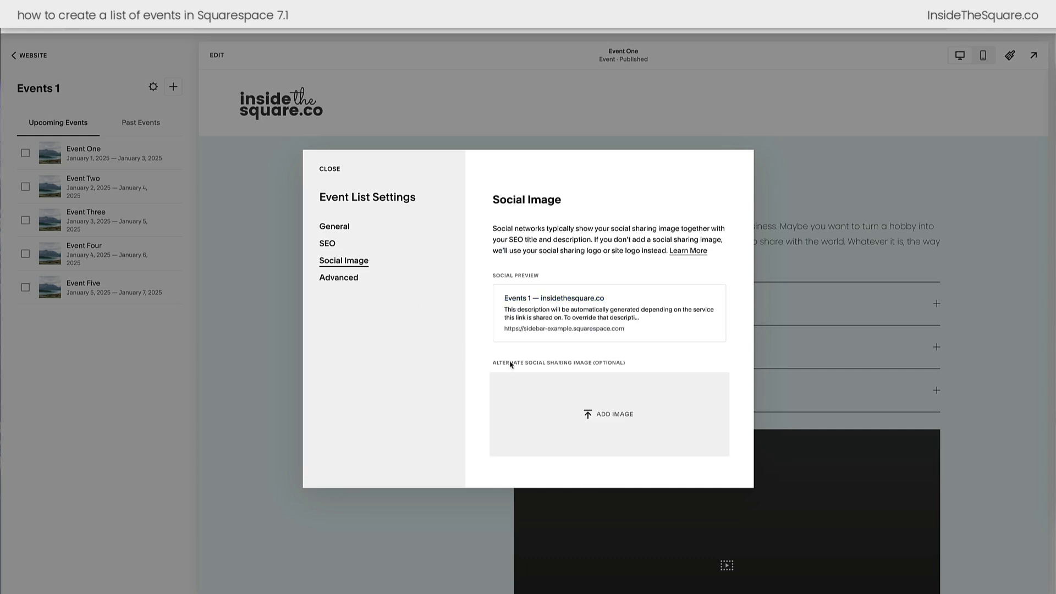
click(340, 282)
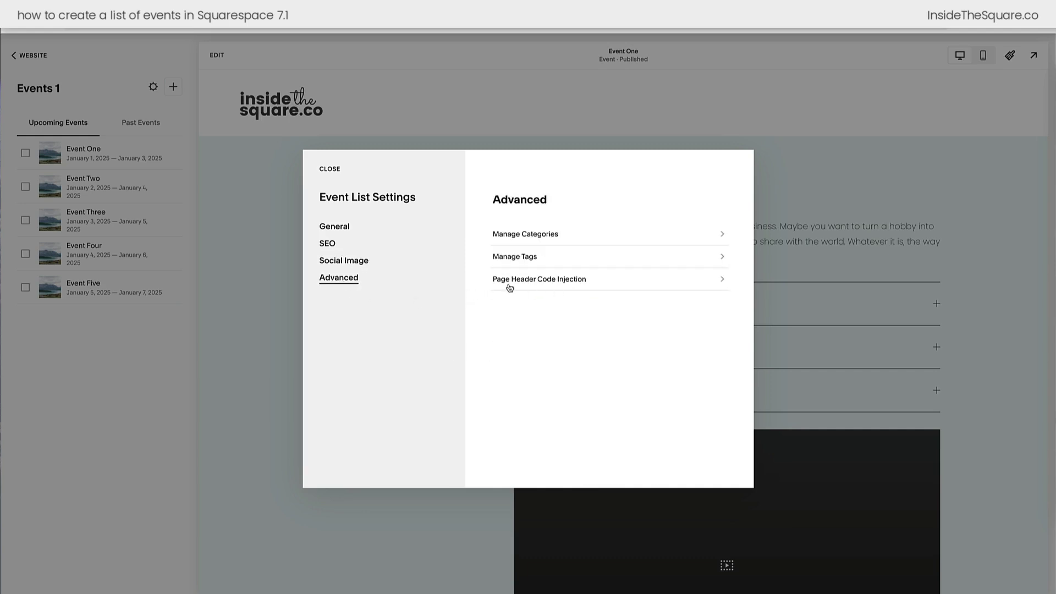
click(586, 286)
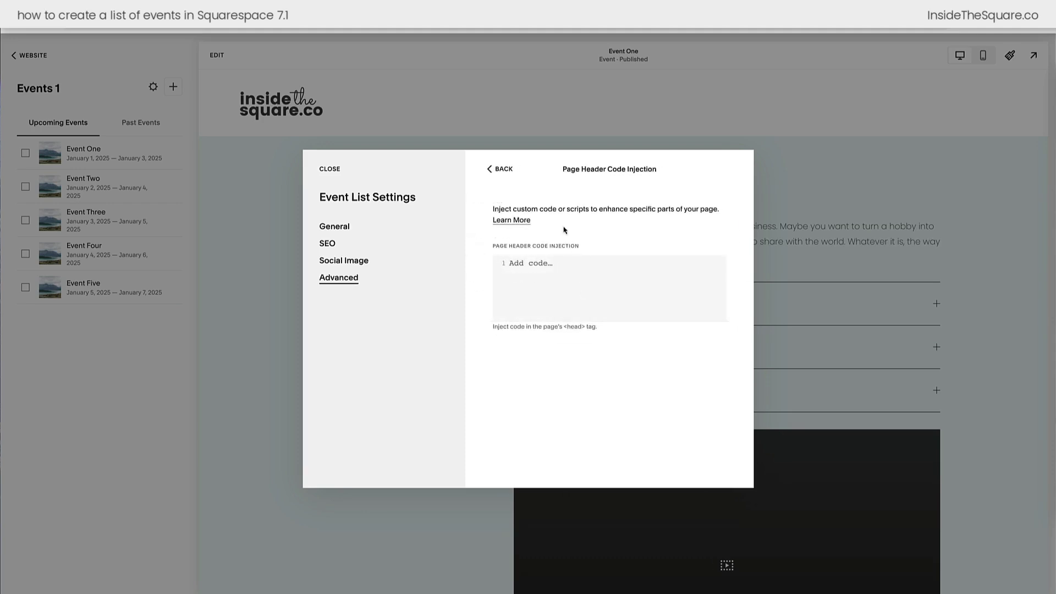
click(505, 169)
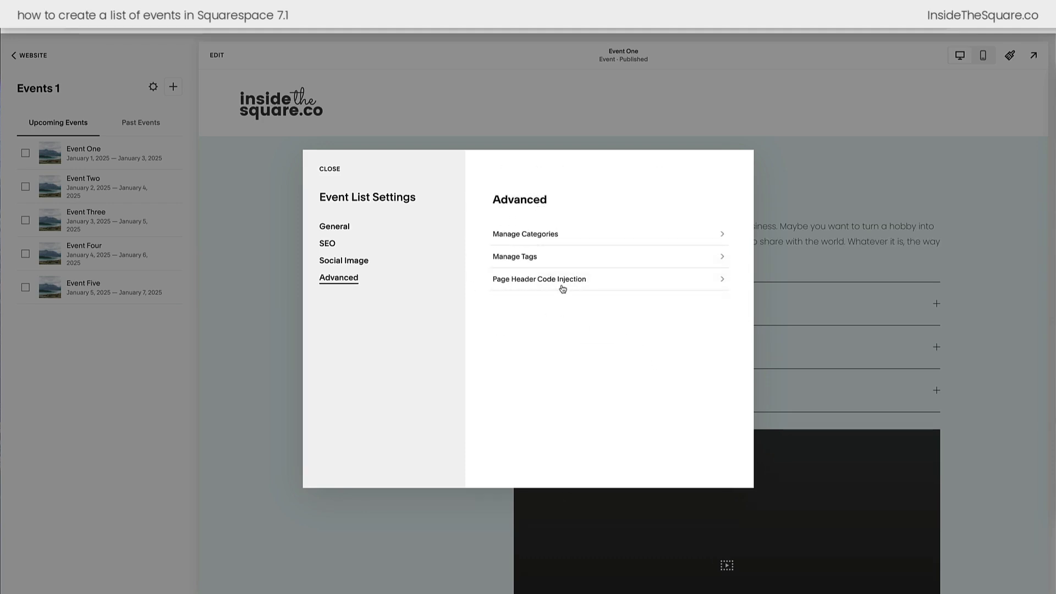
click(336, 170)
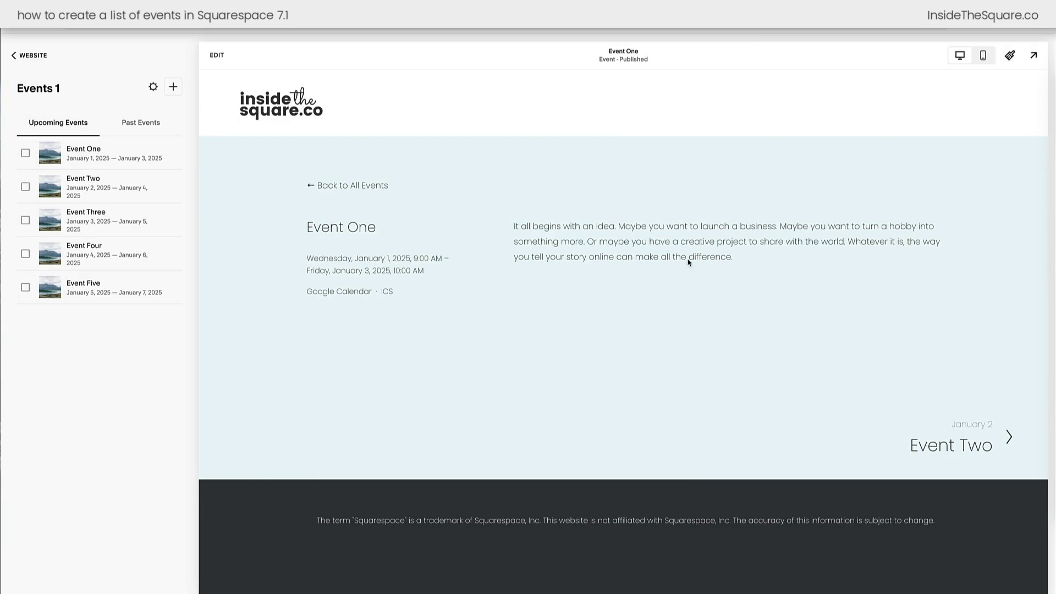
Leave the event page editor and edit the Events 1 listing, dismissing Add Section without adding one.
click(216, 55)
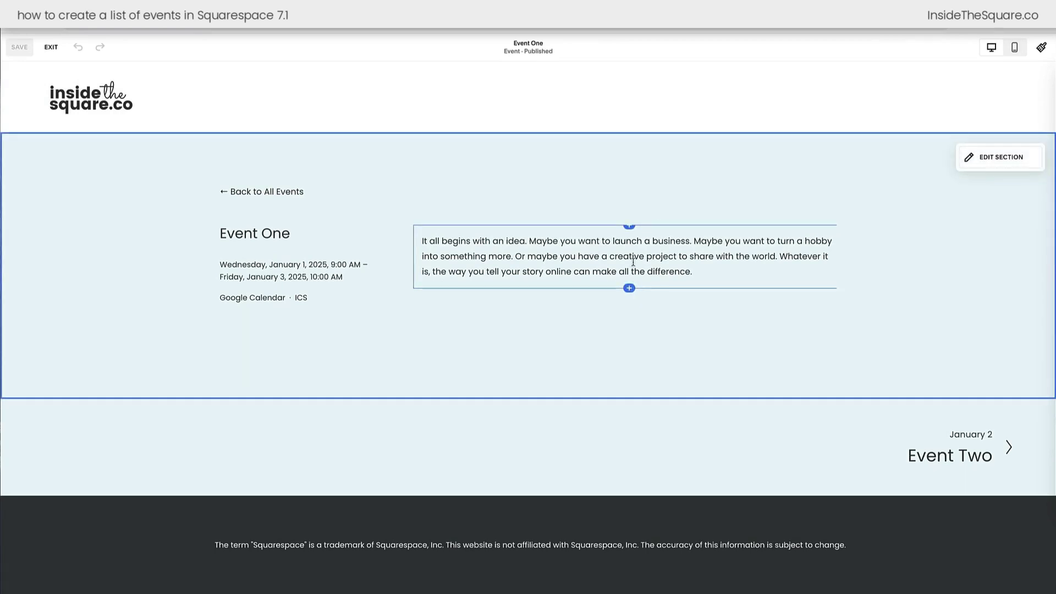
click(51, 47)
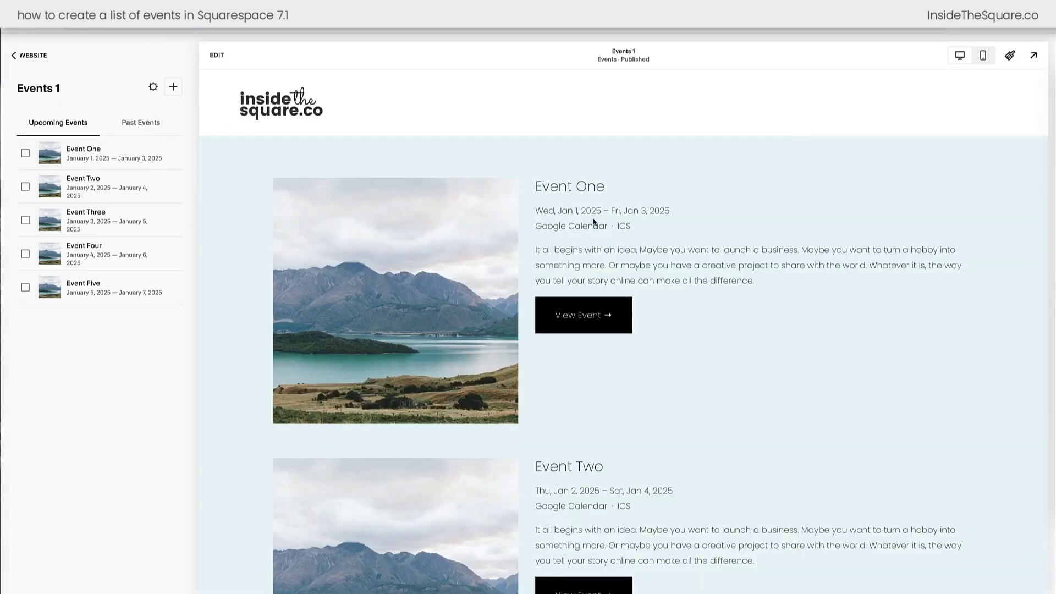
click(217, 55)
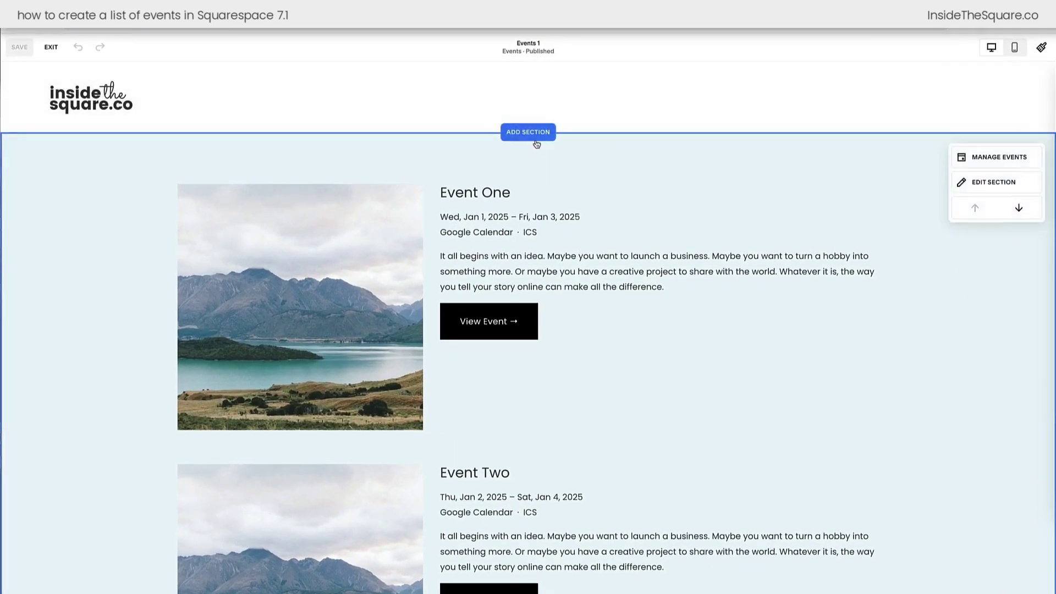
scroll(611, 423, down, 3)
scroll(616, 431, down, 14)
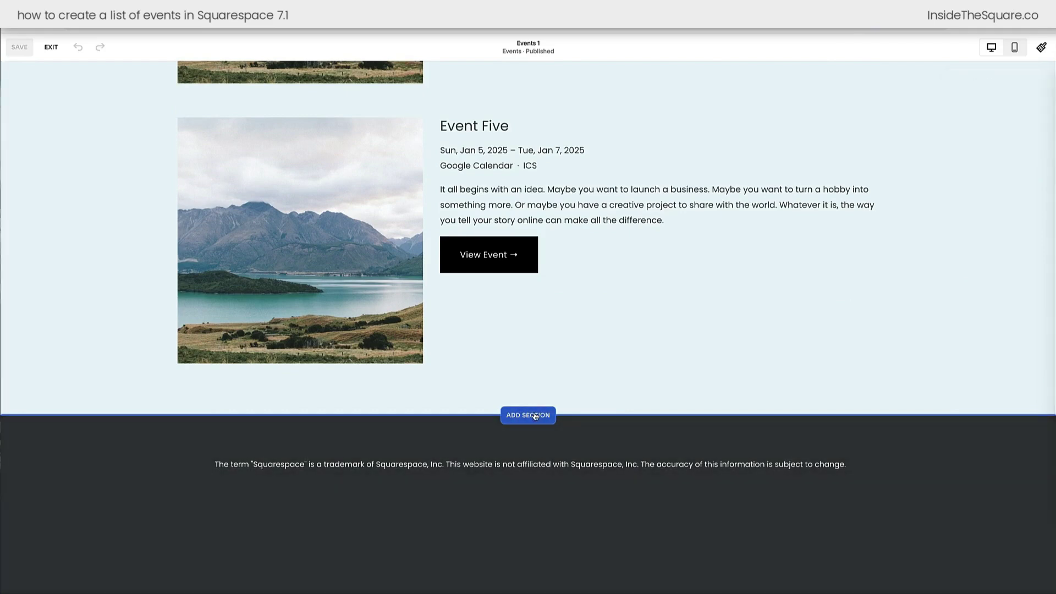
scroll(665, 308, up, 15)
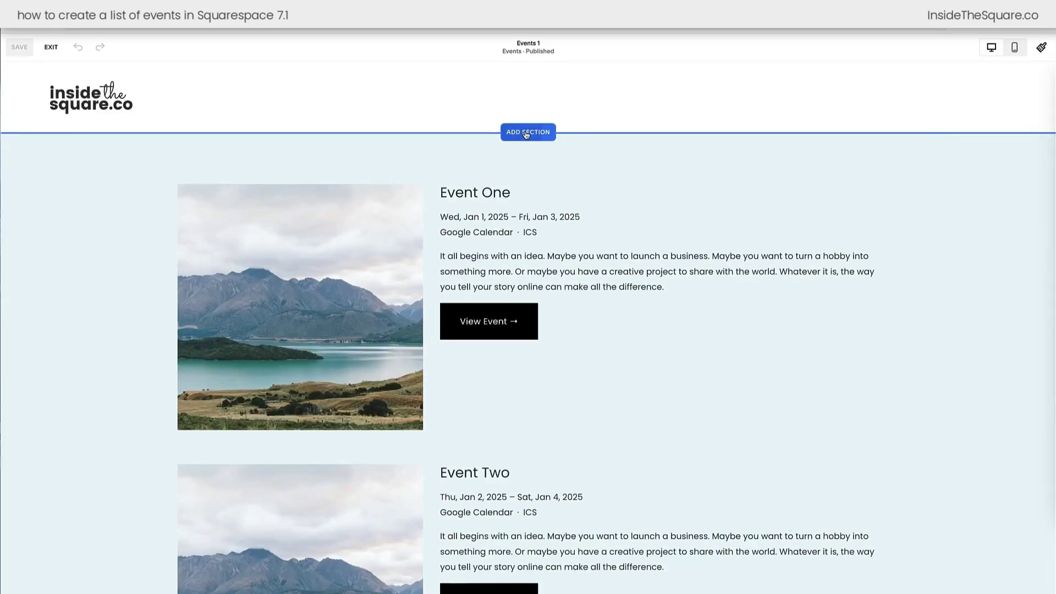
click(544, 132)
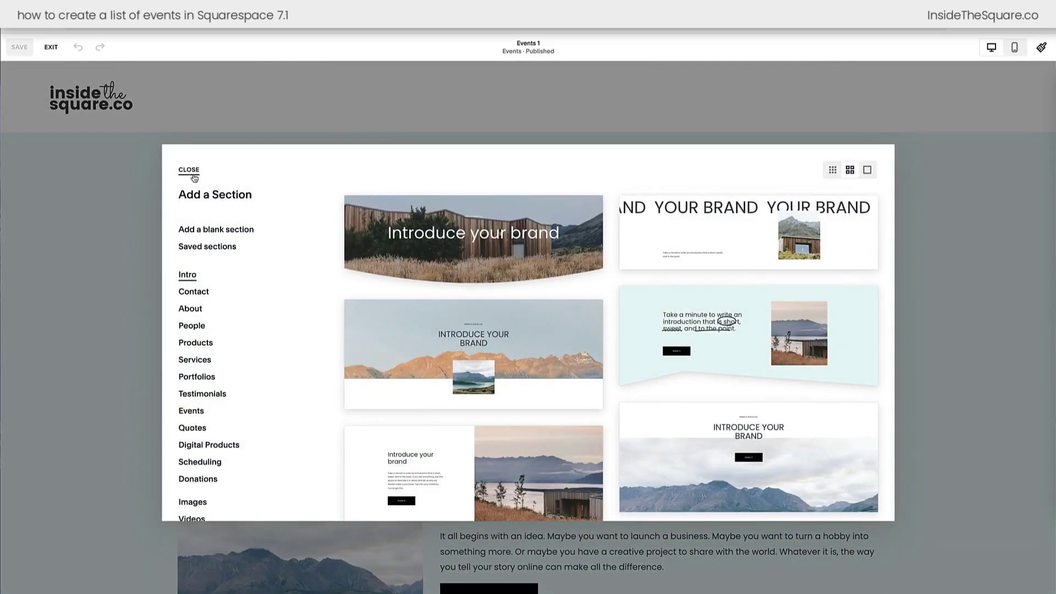
click(193, 171)
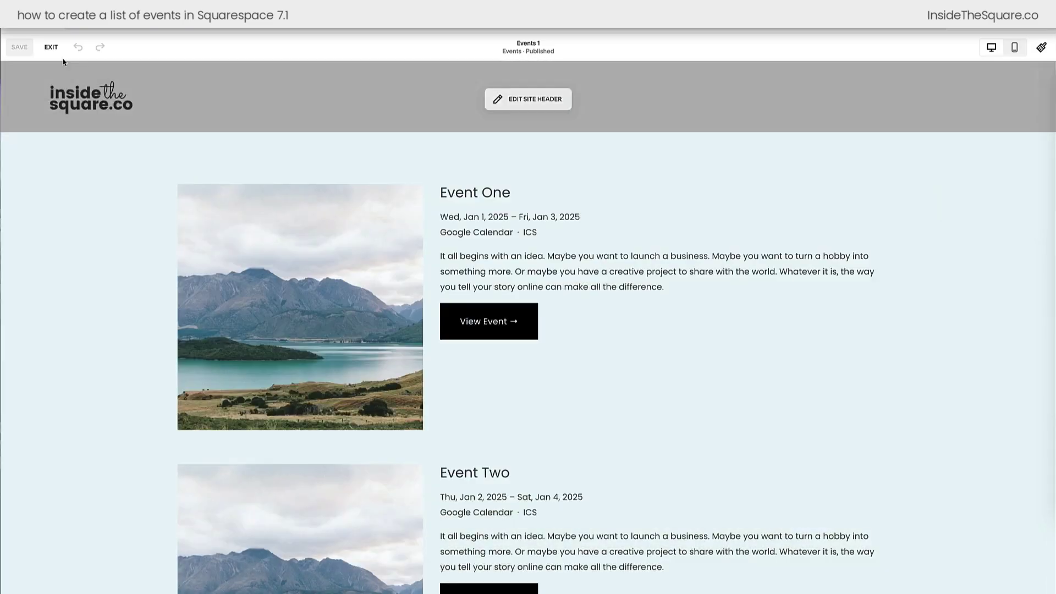